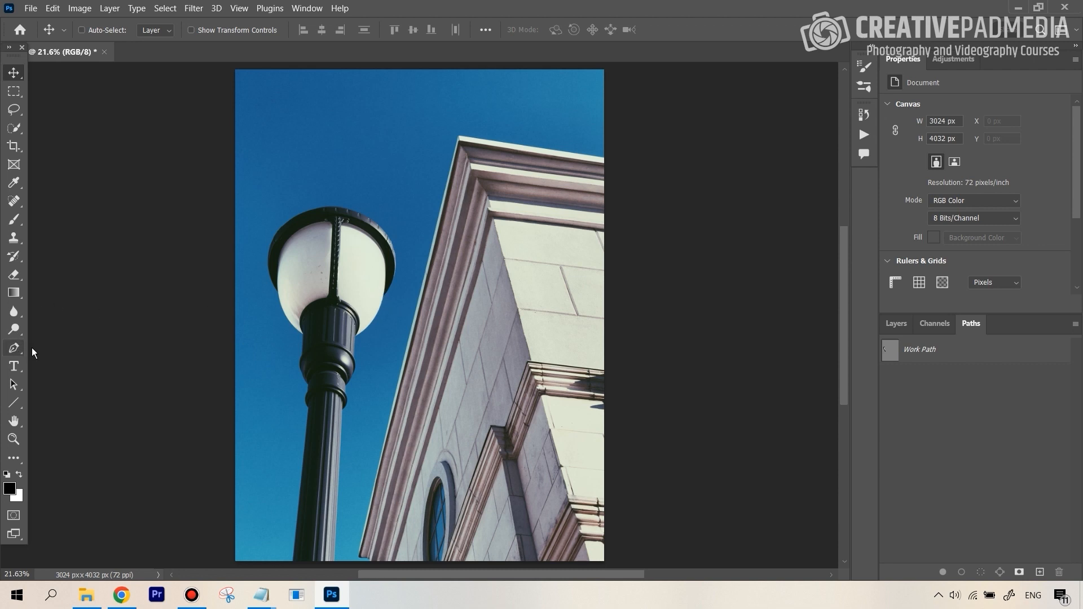
- Start a Pen tool path at the lamp post's foot and trace short straight segments up its left edge
{"action": "left_click", "coordinate": [14, 348]}
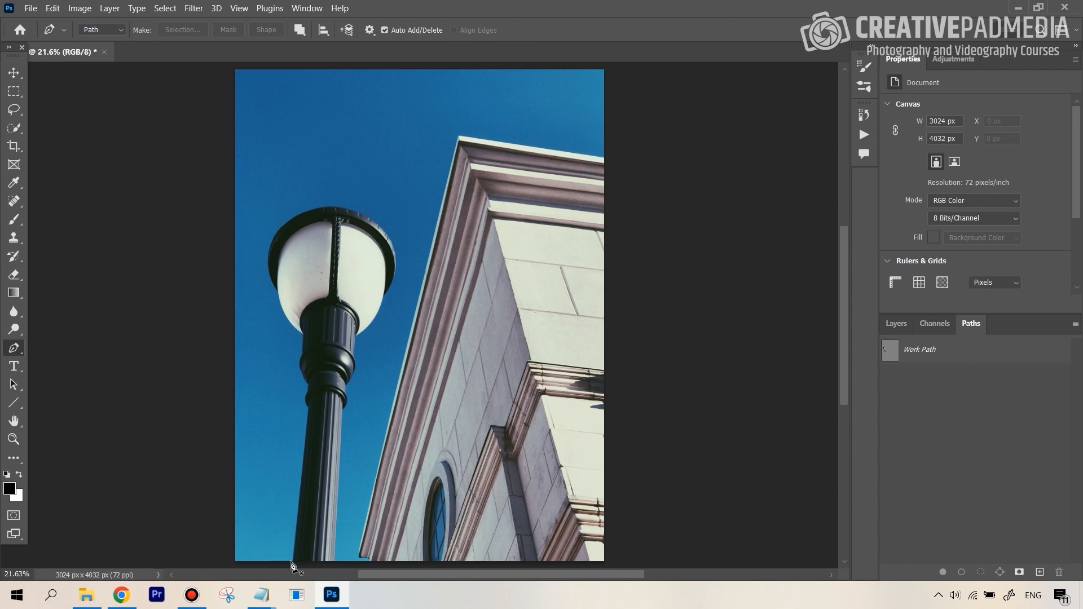
{"action": "key", "text": "z"}
{"action": "left_click", "coordinate": [331, 516]}
{"action": "key", "text": "p"}
{"action": "left_click_drag", "start_coordinate": [359, 451], "coordinate": [384, 367]}
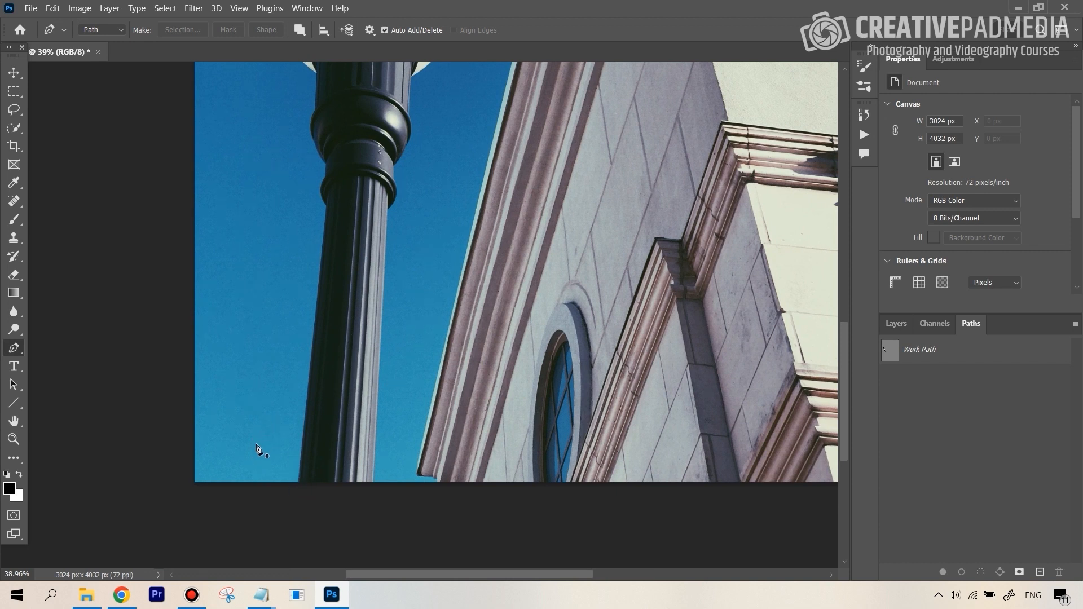
{"action": "left_click", "coordinate": [296, 481]}
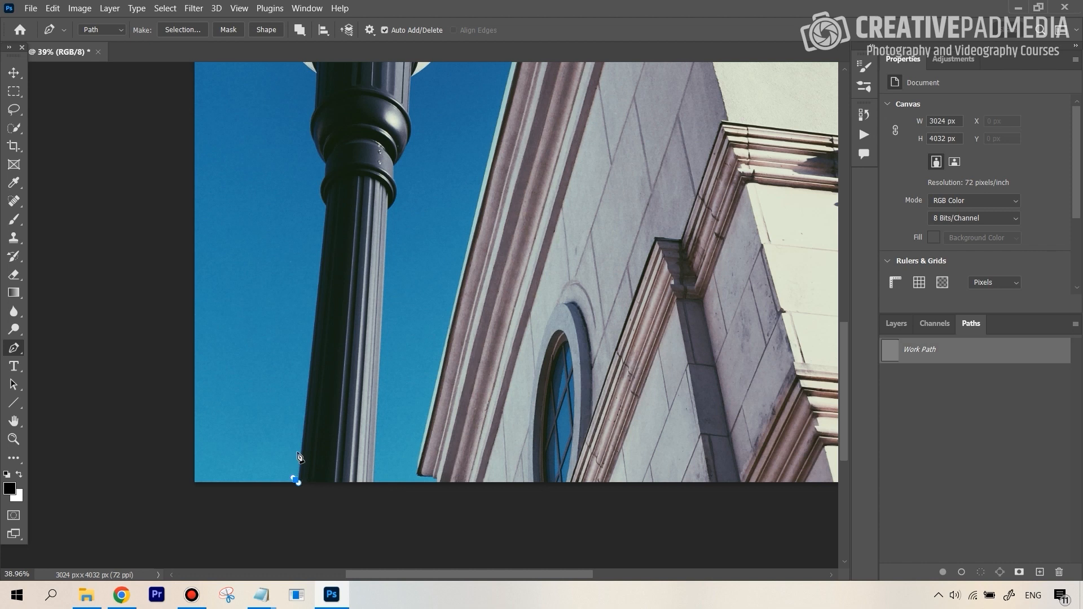
{"action": "left_click", "coordinate": [312, 351]}
{"action": "left_click", "coordinate": [315, 311]}
{"action": "left_click", "coordinate": [322, 269]}
{"action": "left_click_drag", "start_coordinate": [363, 226], "coordinate": [395, 248]}
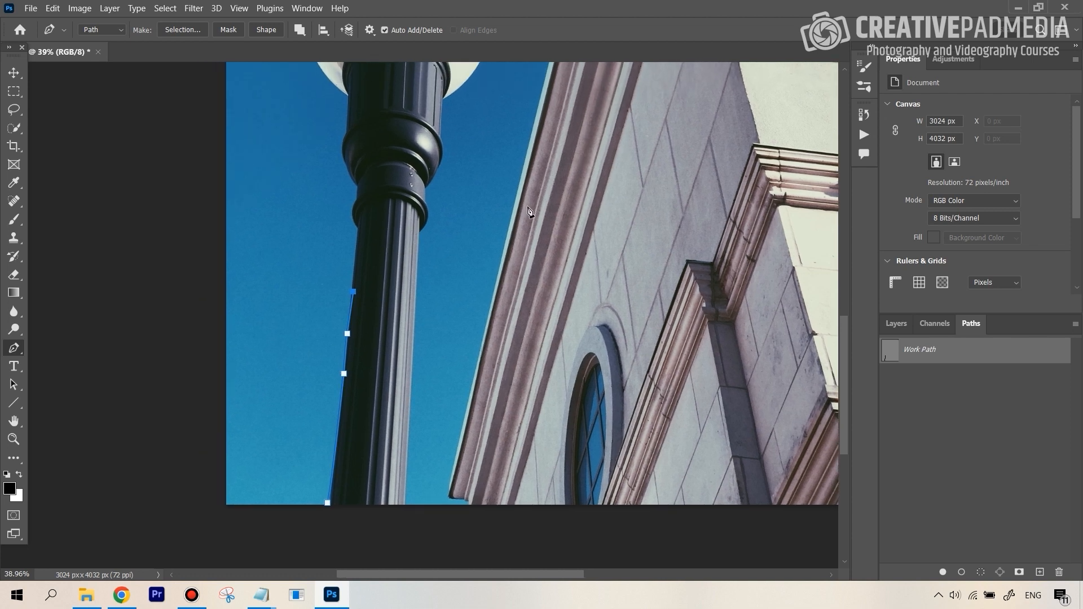
- Continue the path with short straight segments around the left side of the post's lower ring and up the collar
{"action": "left_click", "coordinate": [354, 276]}
{"action": "left_click", "coordinate": [355, 262]}
{"action": "left_click", "coordinate": [355, 252]}
{"action": "left_click", "coordinate": [357, 236]}
{"action": "left_click", "coordinate": [358, 226]}
{"action": "left_click", "coordinate": [350, 220]}
{"action": "left_click", "coordinate": [350, 205]}
{"action": "left_click", "coordinate": [356, 197]}
{"action": "left_click", "coordinate": [356, 176]}
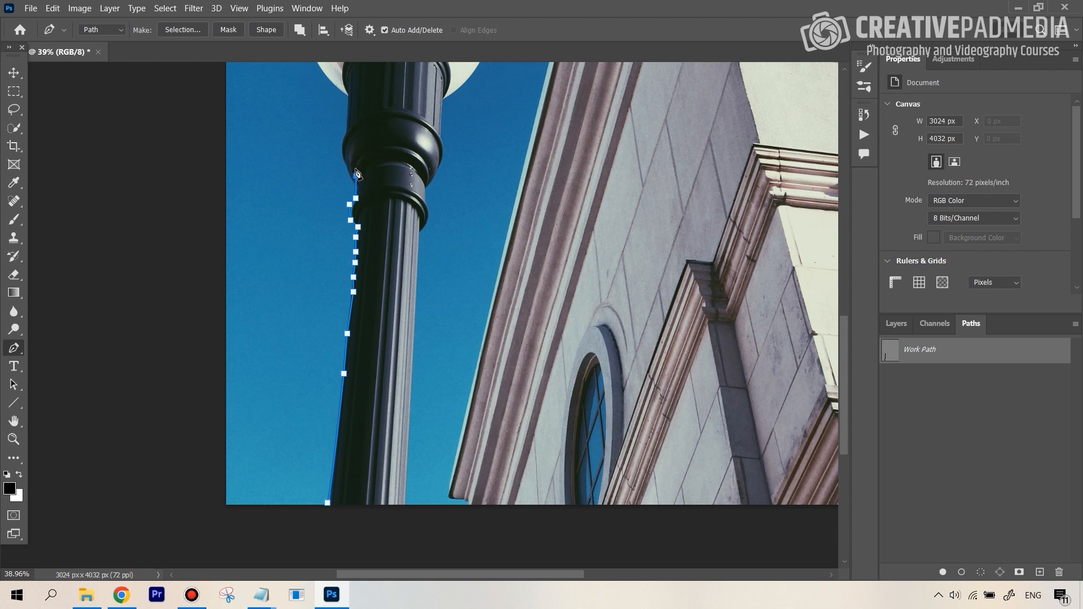
- Extend the path with straight segments along the lower left edge of the rounded bulge above the collar
{"action": "key", "text": "z"}
{"action": "left_click_drag", "start_coordinate": [347, 168], "coordinate": [429, 150]}
{"action": "key", "text": "p"}
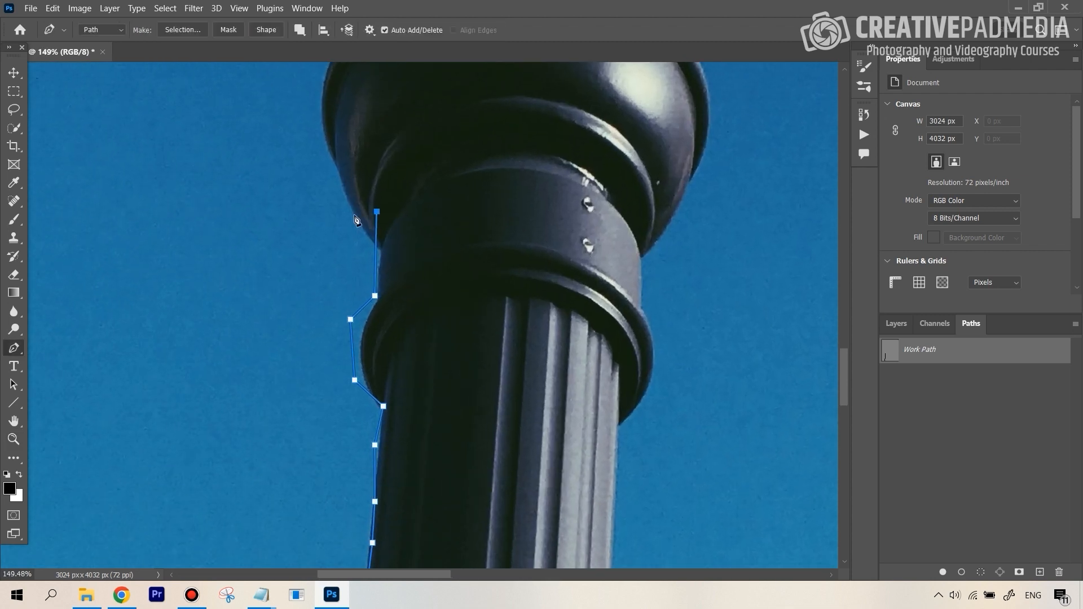
{"action": "left_click", "coordinate": [349, 211]}
{"action": "left_click", "coordinate": [335, 178]}
{"action": "left_click", "coordinate": [318, 130]}
{"action": "left_click_drag", "start_coordinate": [554, 148], "coordinate": [538, 195]}
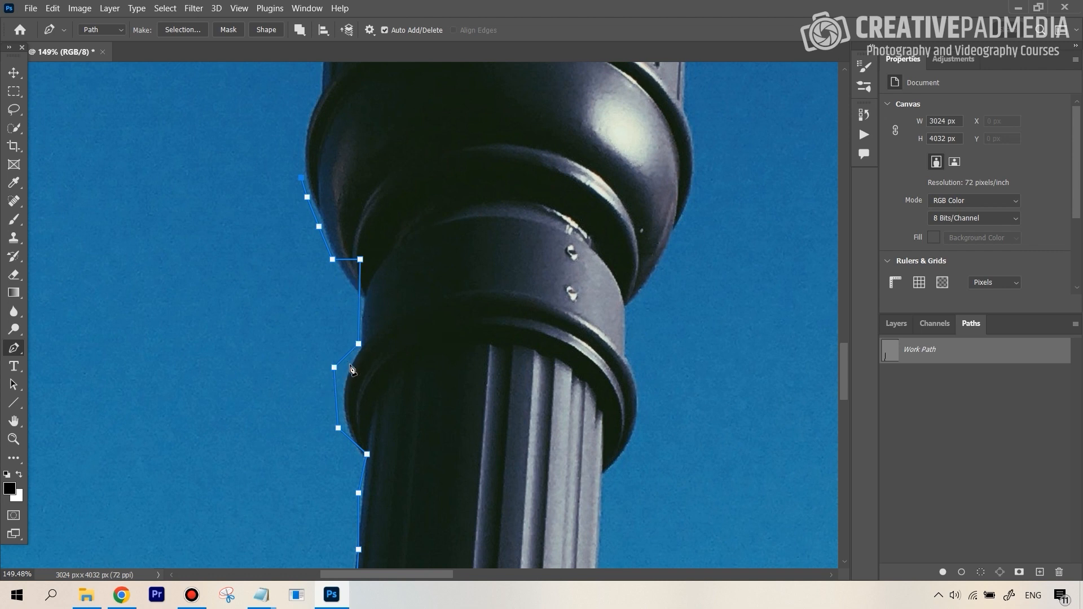
{"action": "key", "text": "ctrl+minus"}
{"action": "key", "text": "ctrl+minus"}
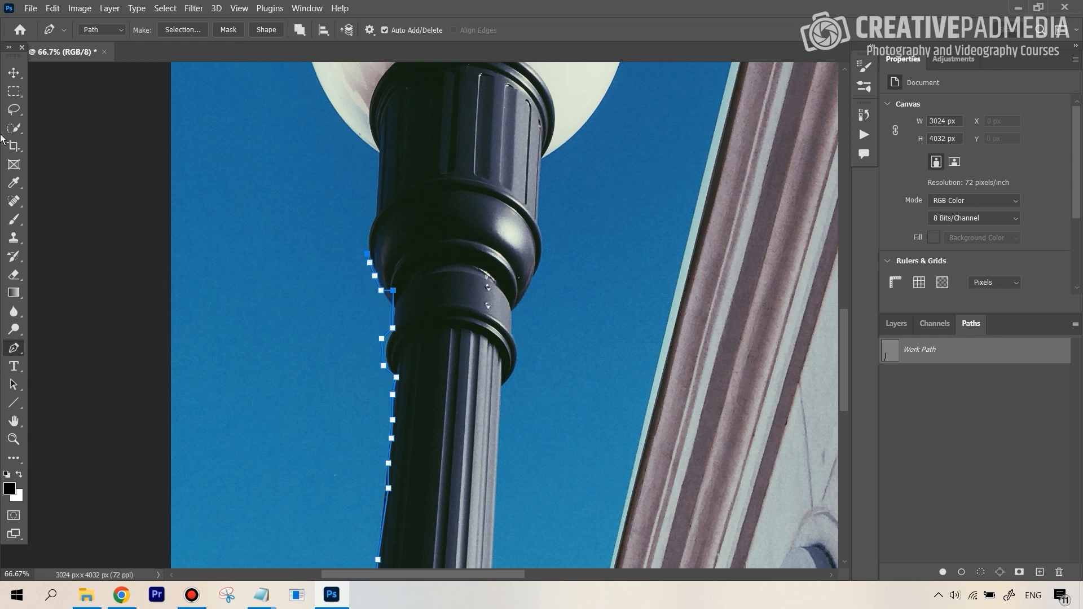
{"action": "left_click", "coordinate": [12, 99]}
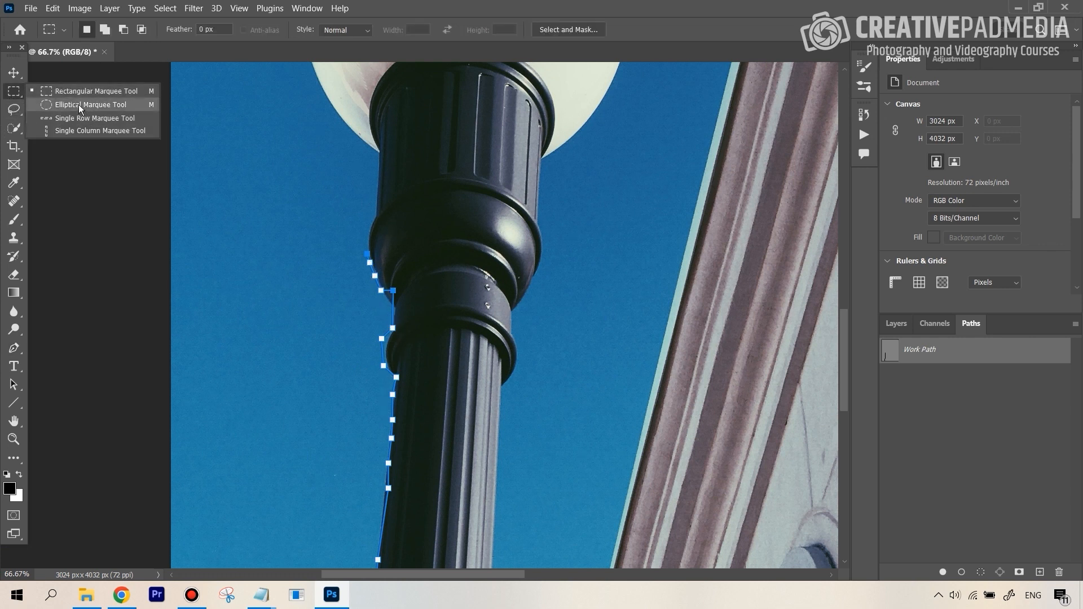
{"action": "left_click", "coordinate": [16, 108]}
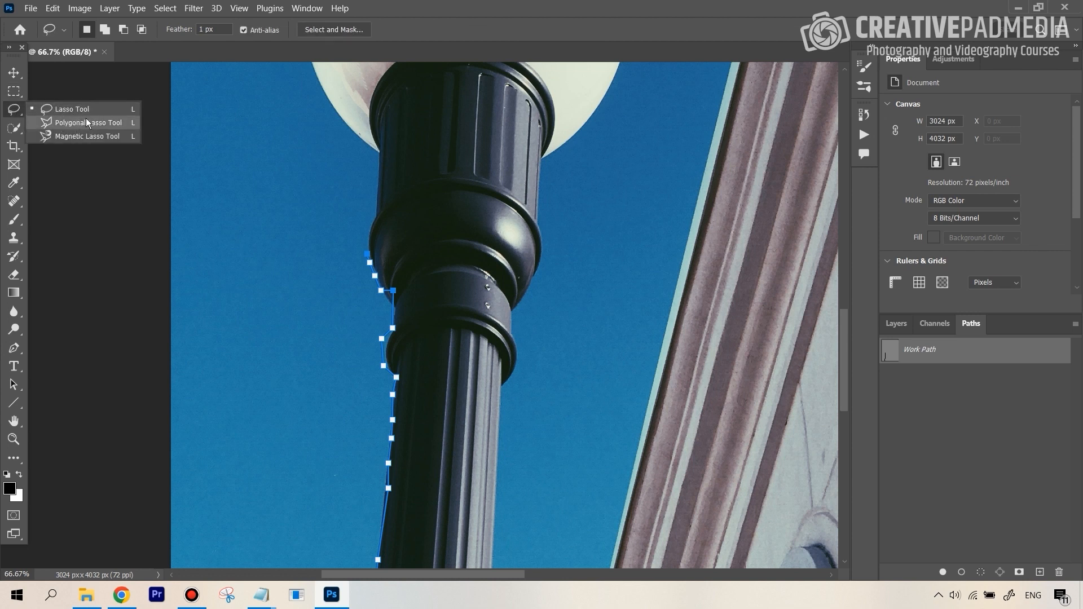
{"action": "left_click", "coordinate": [79, 121]}
{"action": "left_click", "coordinate": [85, 118]}
{"action": "left_click", "coordinate": [331, 194]}
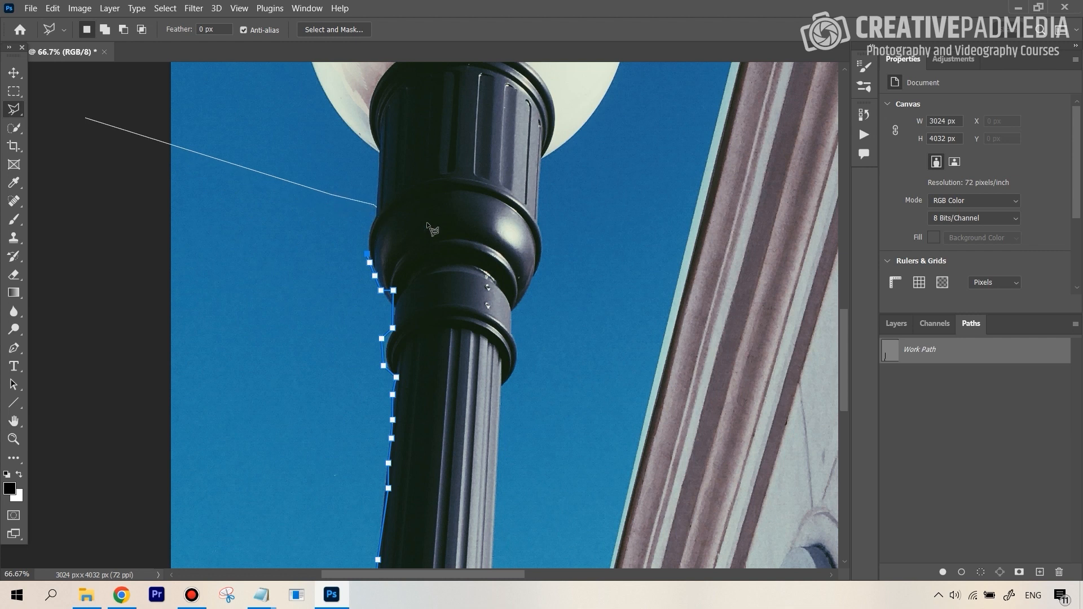
{"action": "left_click", "coordinate": [441, 227]}
{"action": "left_click", "coordinate": [499, 276]}
{"action": "key", "text": "Escape"}
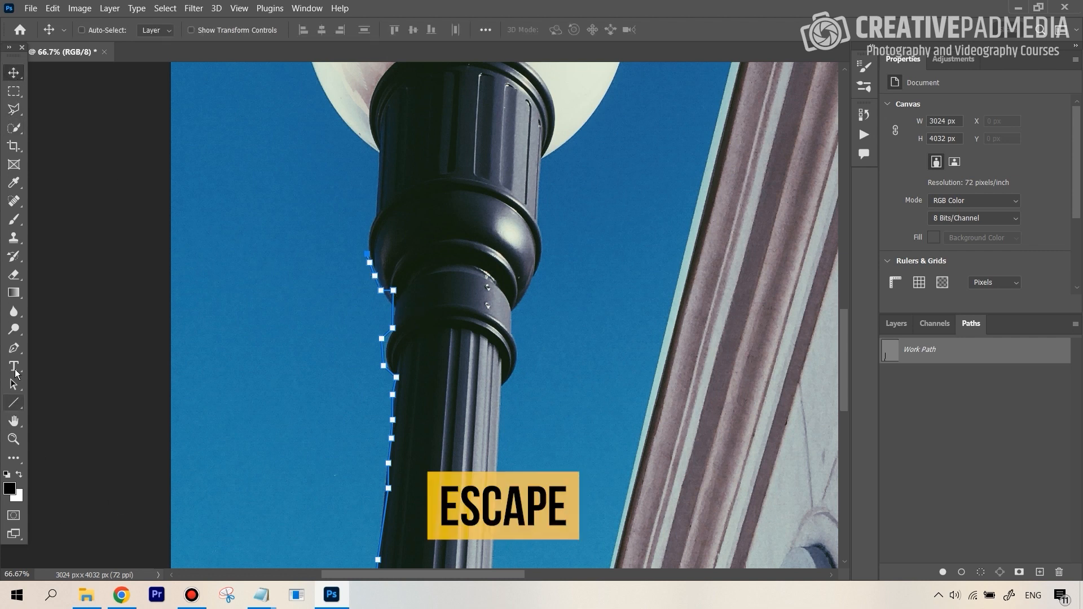
- Return to the Pen tool, deselect the rough lamp post path and check the path display options
{"action": "left_click", "coordinate": [14, 348]}
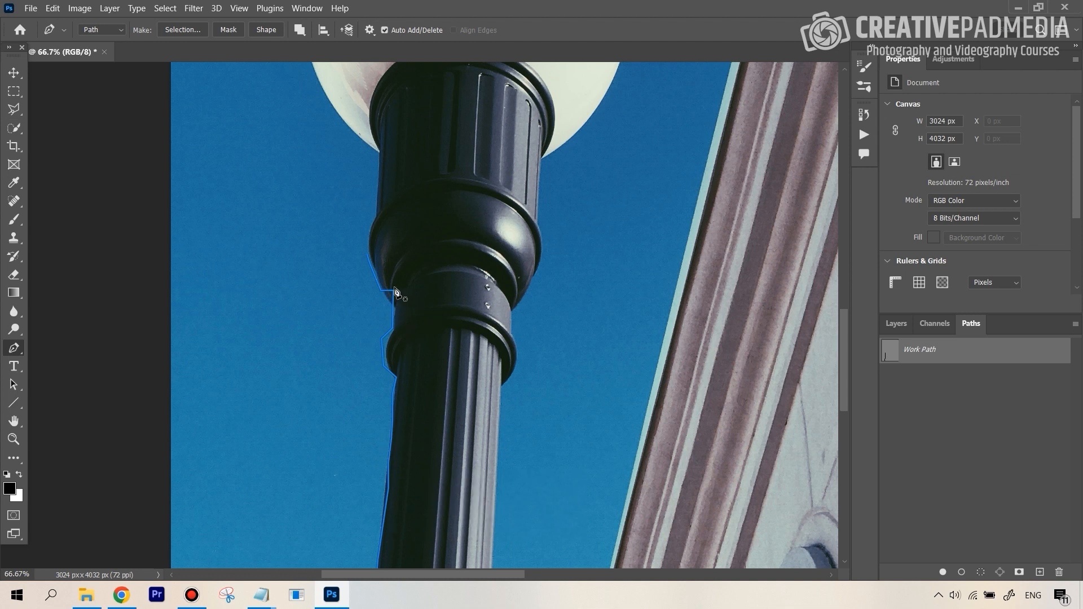
{"action": "key", "text": "Escape"}
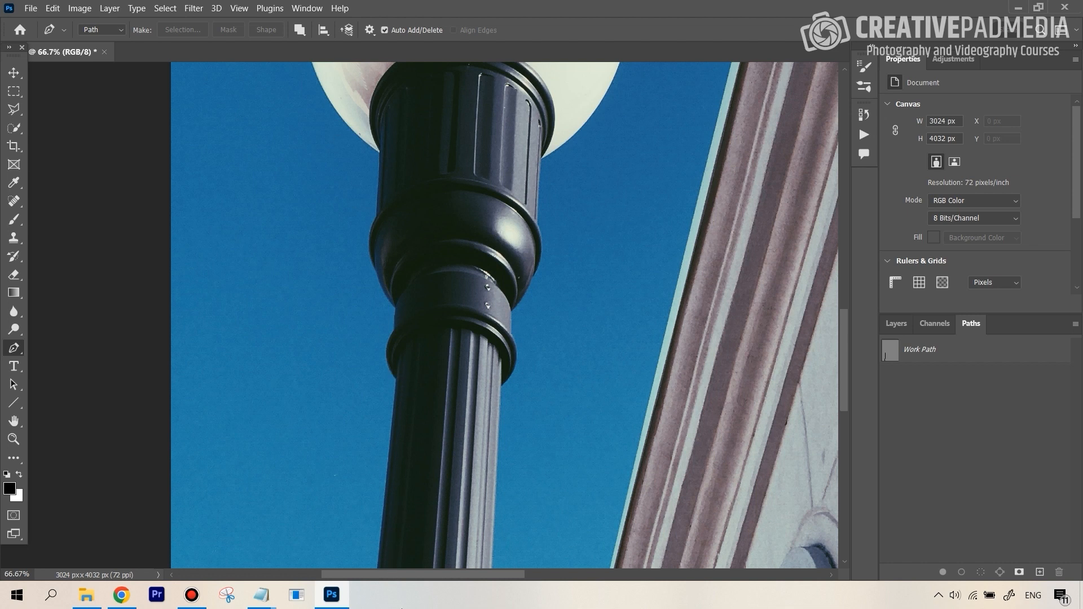
{"action": "left_click", "coordinate": [367, 33]}
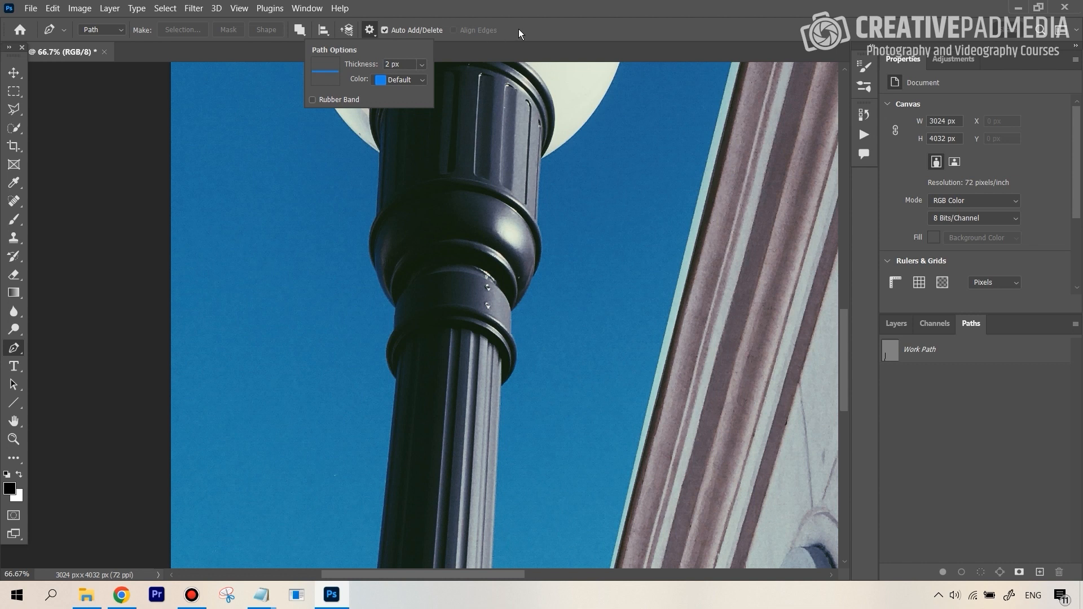
{"action": "left_click", "coordinate": [567, 35]}
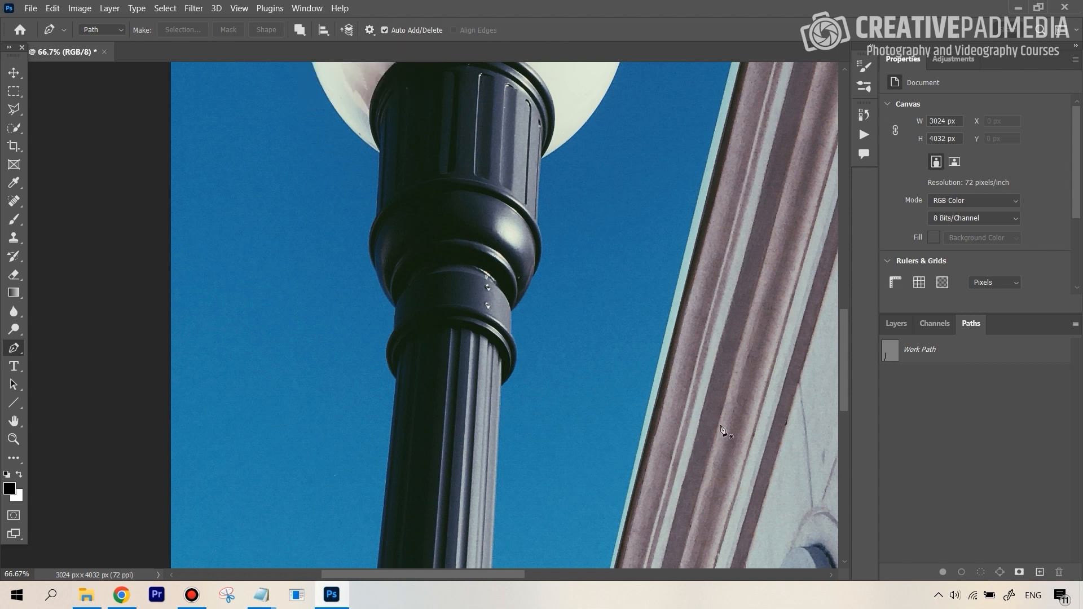
- Start a new path at the lamp post's lower left corner and draw one straight segment up to the lower ring
{"action": "left_click_drag", "start_coordinate": [841, 360], "coordinate": [836, 427]}
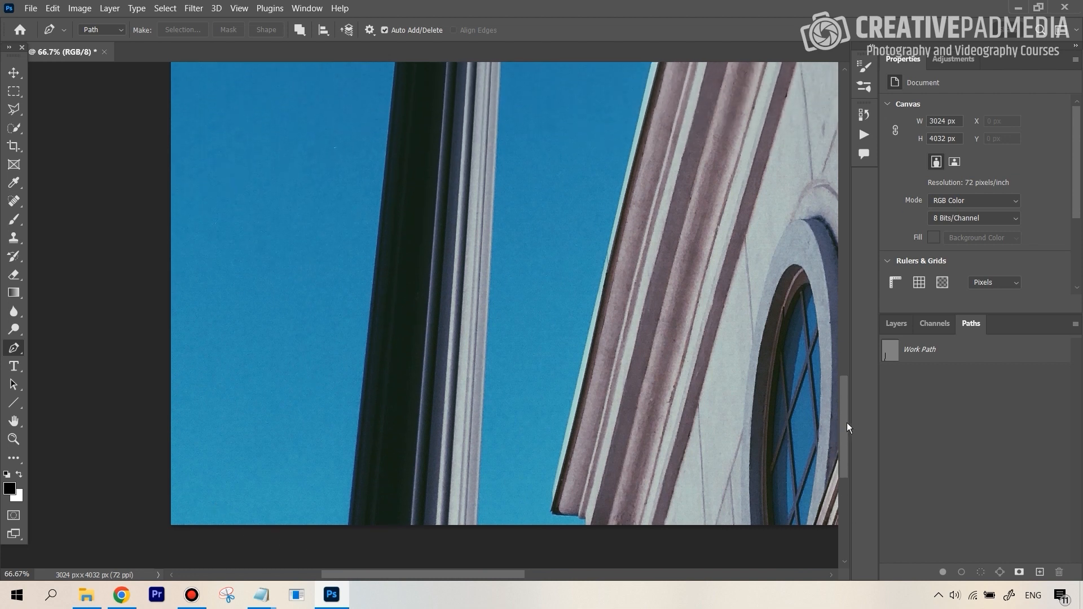
{"action": "left_click_drag", "start_coordinate": [847, 423], "coordinate": [849, 422]}
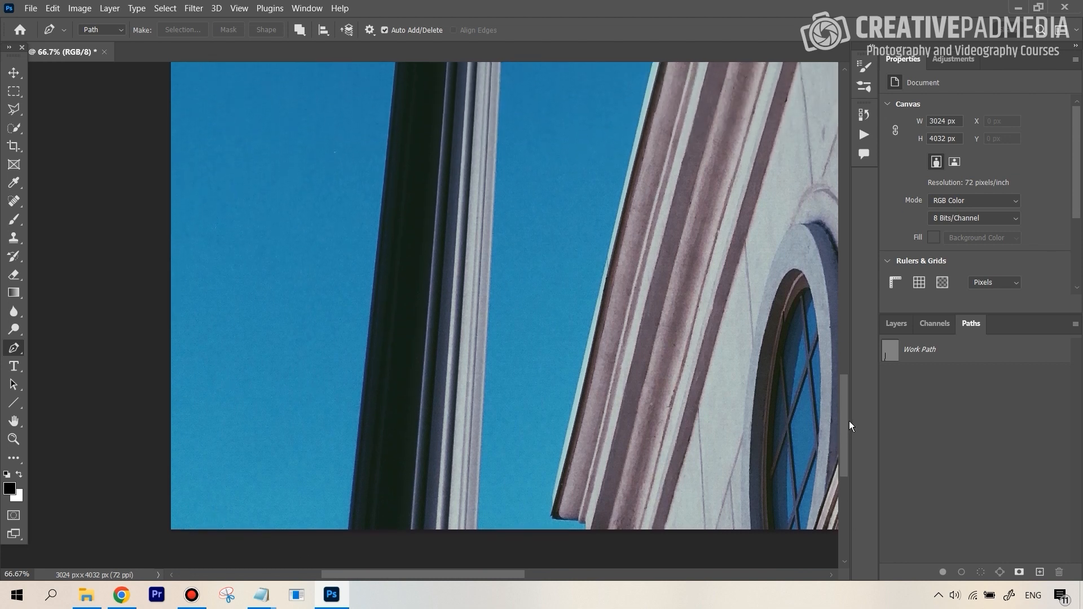
{"action": "left_click", "coordinate": [348, 532]}
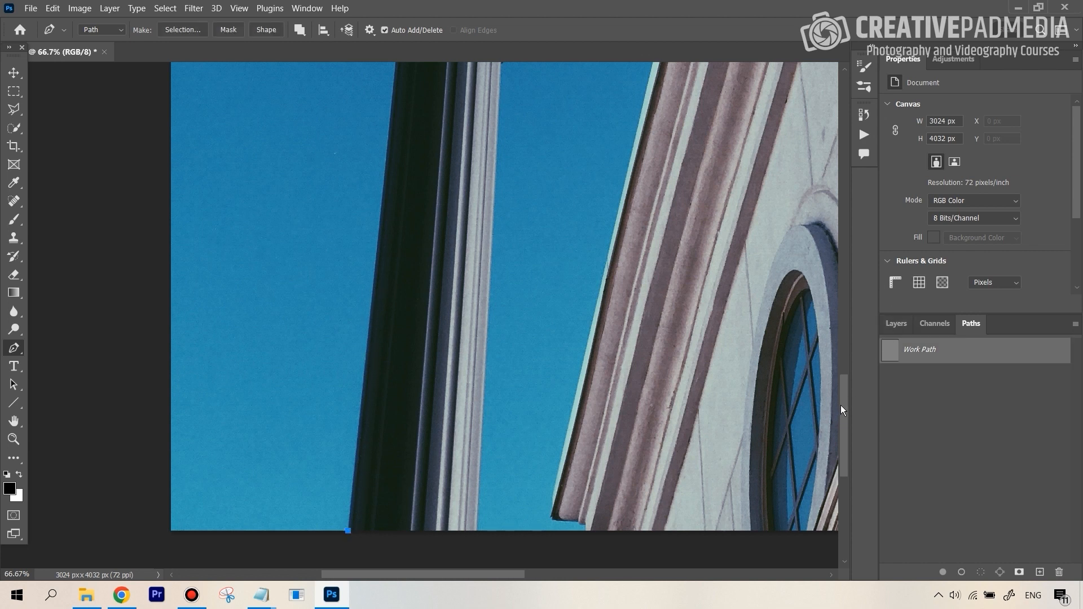
{"action": "left_click_drag", "start_coordinate": [843, 401], "coordinate": [845, 385]}
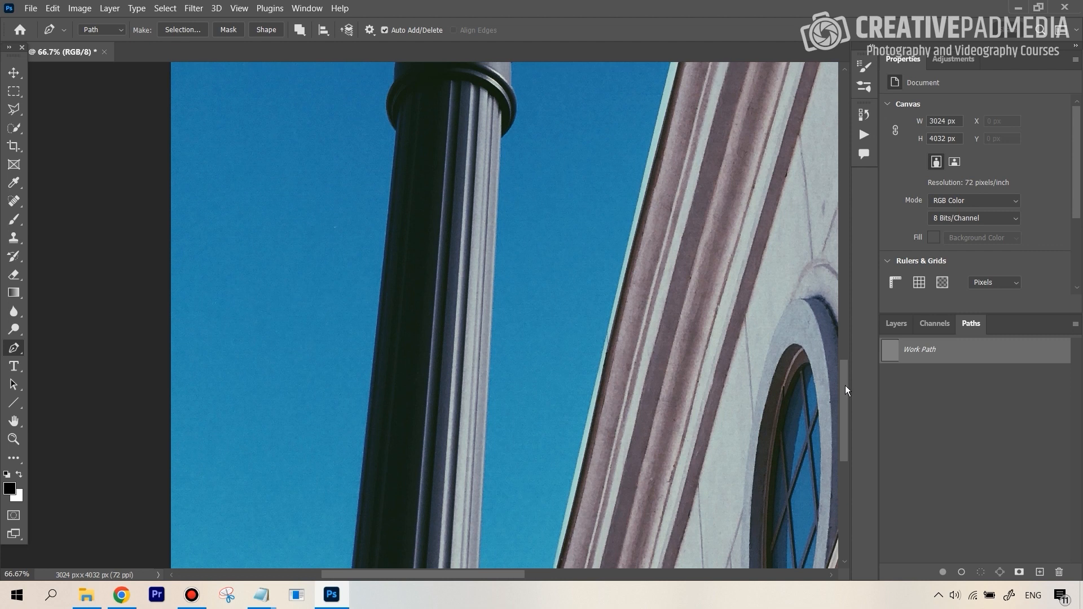
{"action": "left_click", "coordinate": [396, 132]}
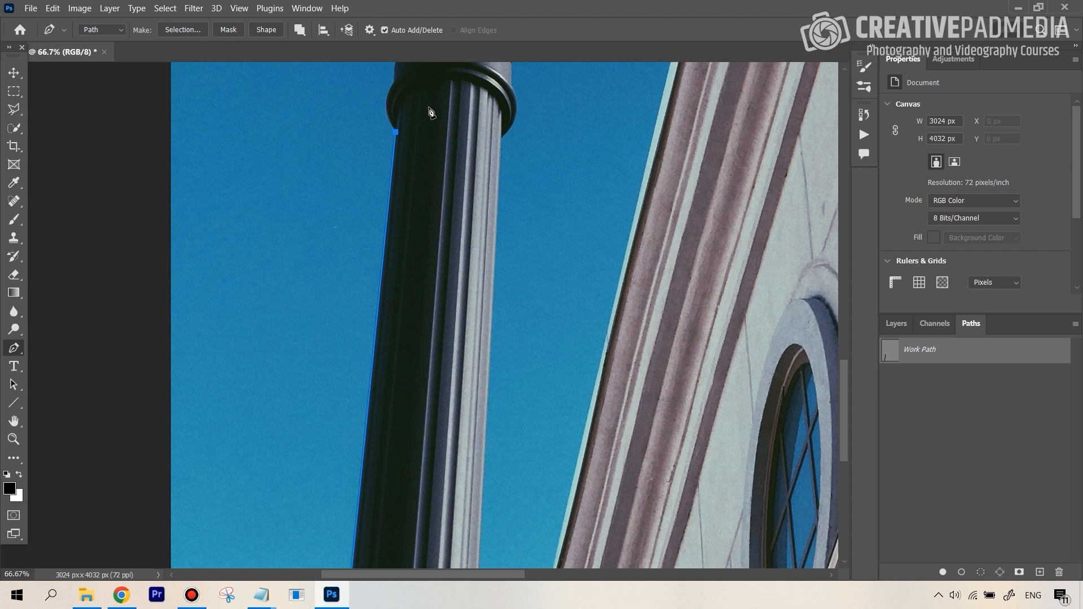
- Draw a curved path segment around the left side of the ring, ending where it meets the collar
{"action": "left_click_drag", "start_coordinate": [425, 107], "coordinate": [408, 295]}
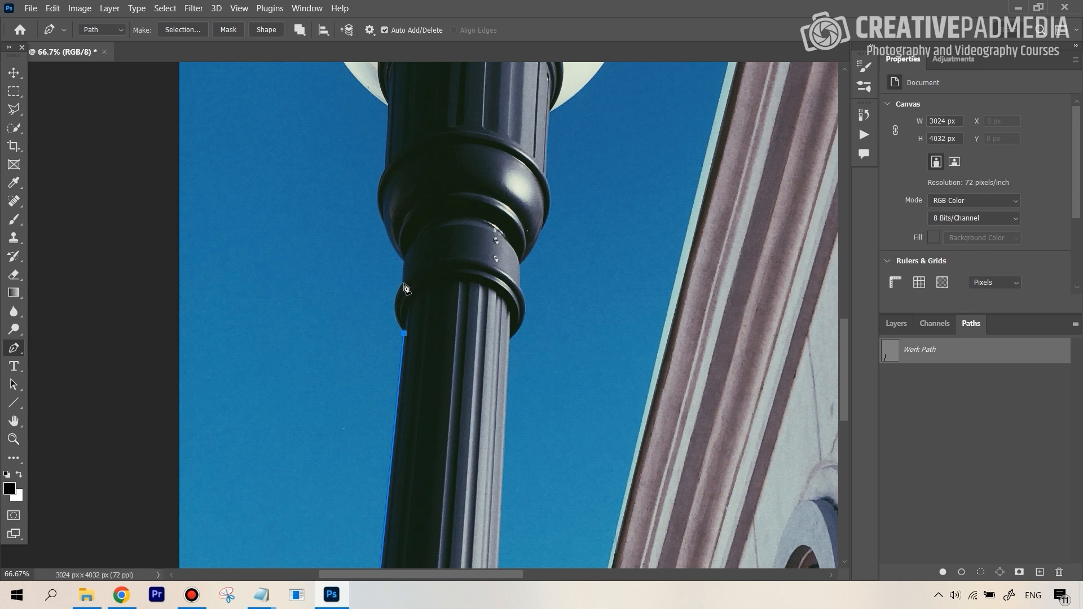
{"action": "key", "text": "z"}
{"action": "left_click_drag", "start_coordinate": [386, 310], "coordinate": [424, 306]}
{"action": "key", "text": "p"}
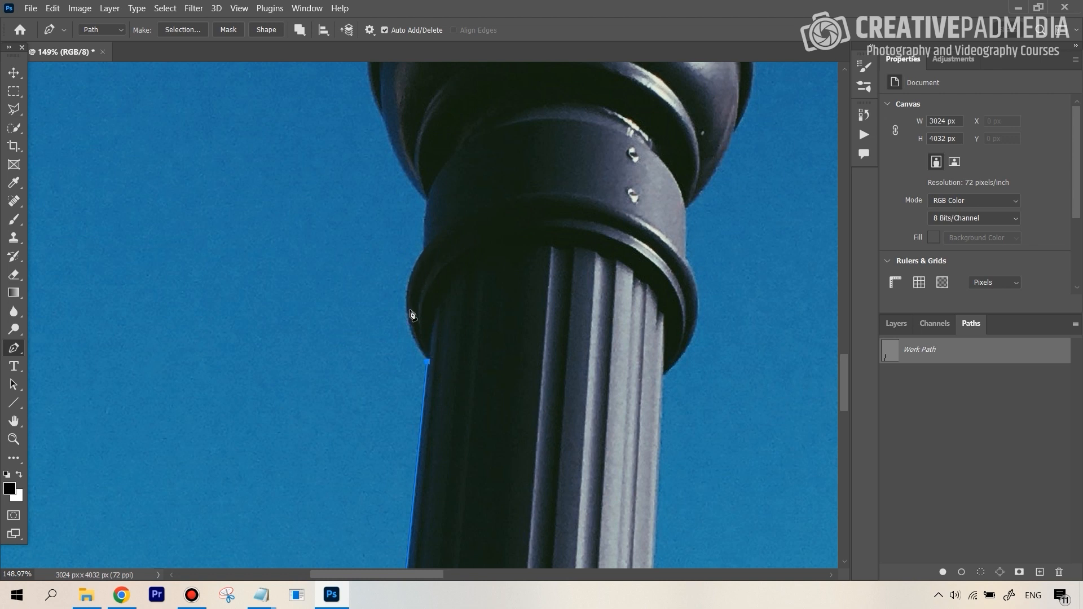
{"action": "left_click", "coordinate": [425, 248]}
{"action": "left_click_drag", "start_coordinate": [427, 248], "coordinate": [439, 228]}
{"action": "left_click_drag", "start_coordinate": [486, 236], "coordinate": [453, 176]}
{"action": "left_click_drag", "start_coordinate": [478, 172], "coordinate": [441, 187]}
{"action": "mouse_move", "coordinate": [470, 196]}
{"action": "left_mouse_down"}
{"action": "mouse_move", "coordinate": [463, 186]}
{"action": "mouse_move", "coordinate": [466, 201]}
{"action": "mouse_move", "coordinate": [469, 192]}
{"action": "left_mouse_up"}
- Try to add an anchor point at the top of the collar directly after the curved ring segment
{"action": "left_click", "coordinate": [427, 202]}
{"action": "right_click", "coordinate": [428, 206]}
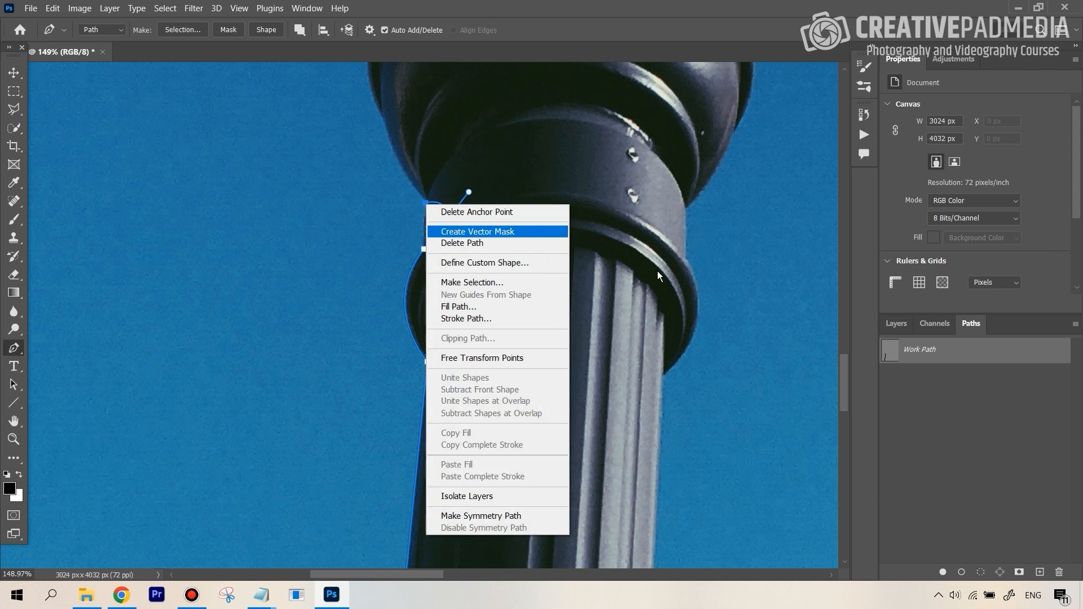
{"action": "left_click", "coordinate": [843, 371]}
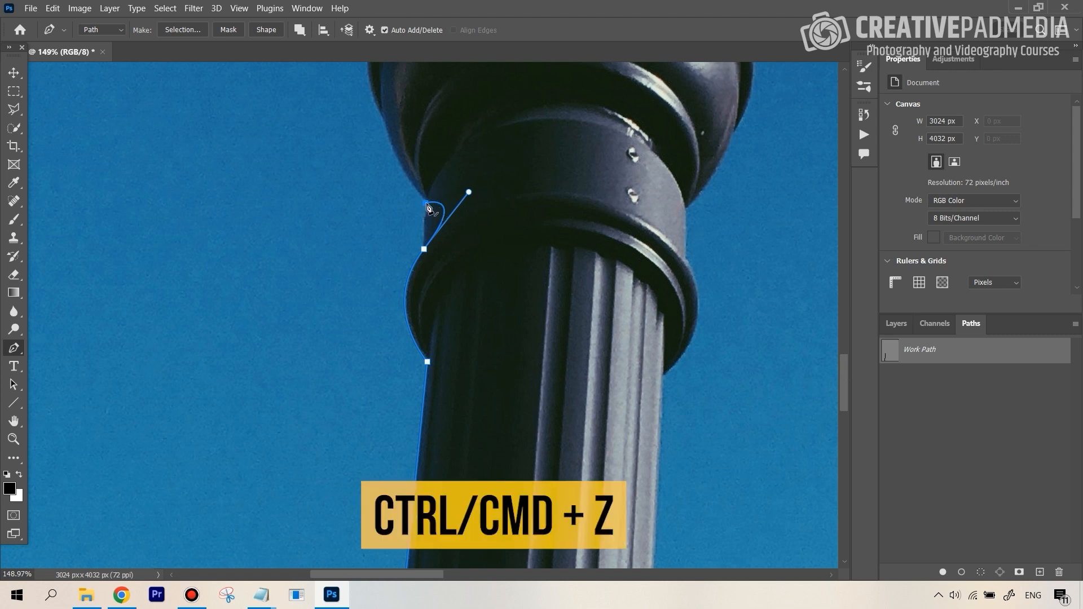
{"action": "key", "text": "ctrl+z"}
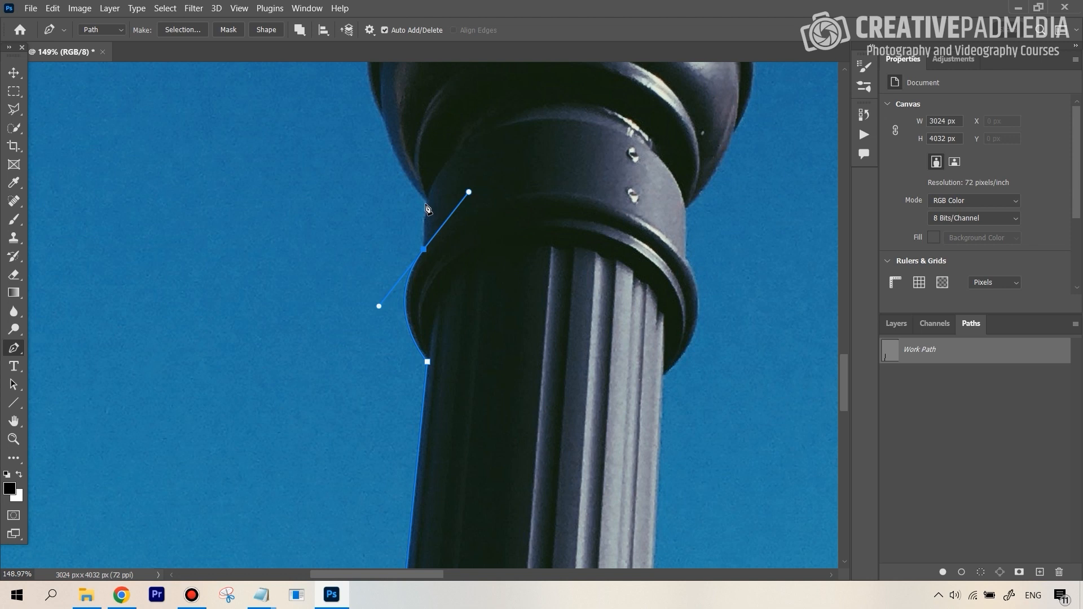
- Remove the ring anchor's outgoing handle and continue the path straight up the collar and along the lower curve of the bulge
{"action": "left_click", "coordinate": [424, 250], "text": "alt"}
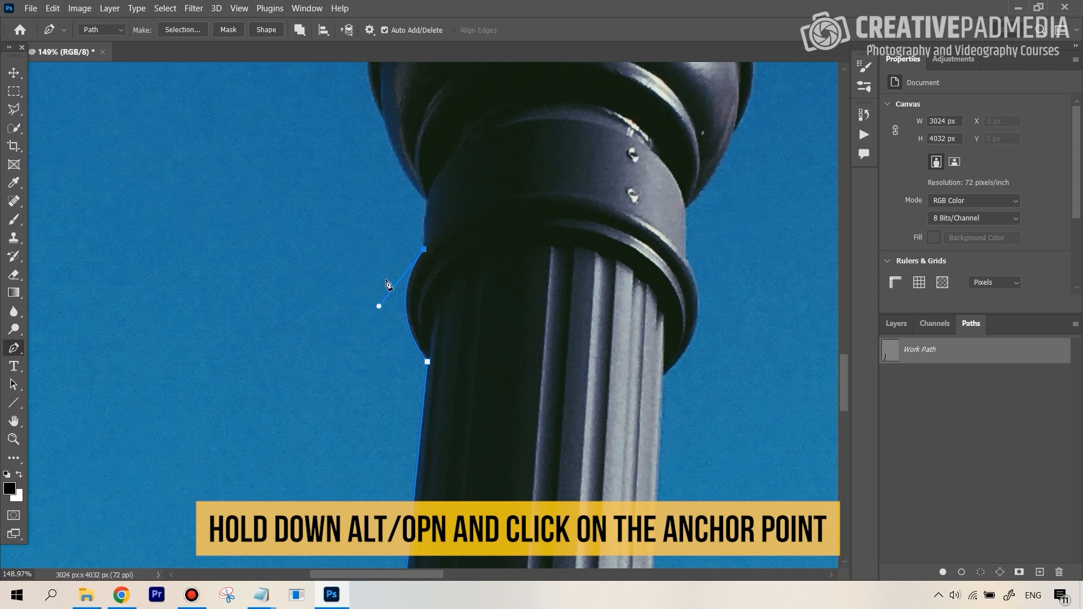
{"action": "left_click", "coordinate": [427, 203]}
{"action": "left_click", "coordinate": [381, 119]}
{"action": "left_click_drag", "start_coordinate": [384, 121], "coordinate": [373, 66]}
{"action": "scroll", "coordinate": [843, 369], "scroll_direction": "up", "scroll_amount": 3}
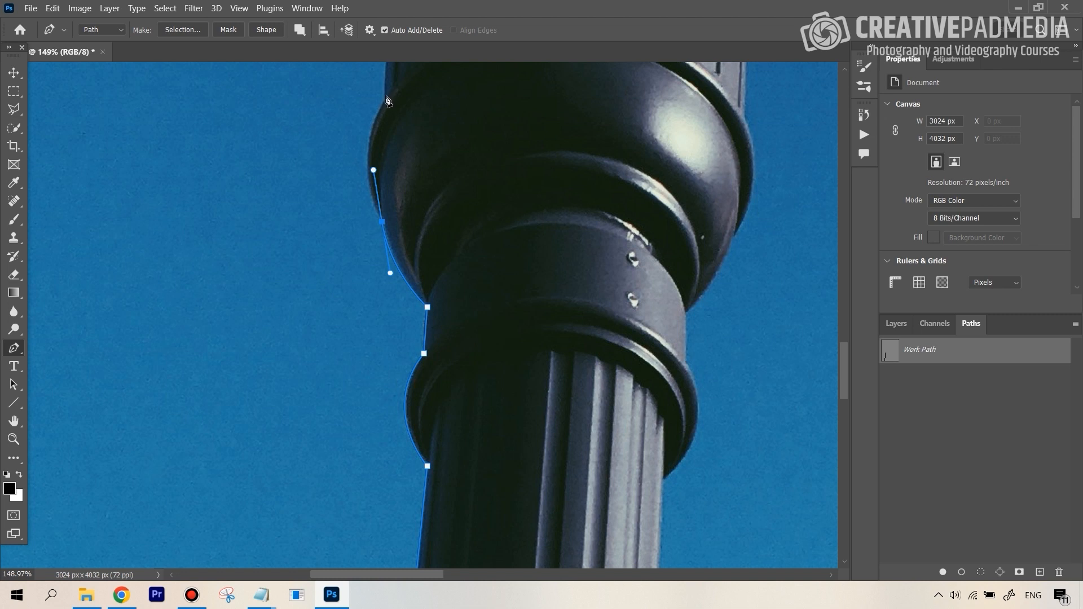
- Curve the path around the bulge to its upper left end and fit the bulge's lower anchor closer to the edge
{"action": "left_click", "coordinate": [383, 222]}
{"action": "left_click_drag", "start_coordinate": [385, 102], "coordinate": [417, 153]}
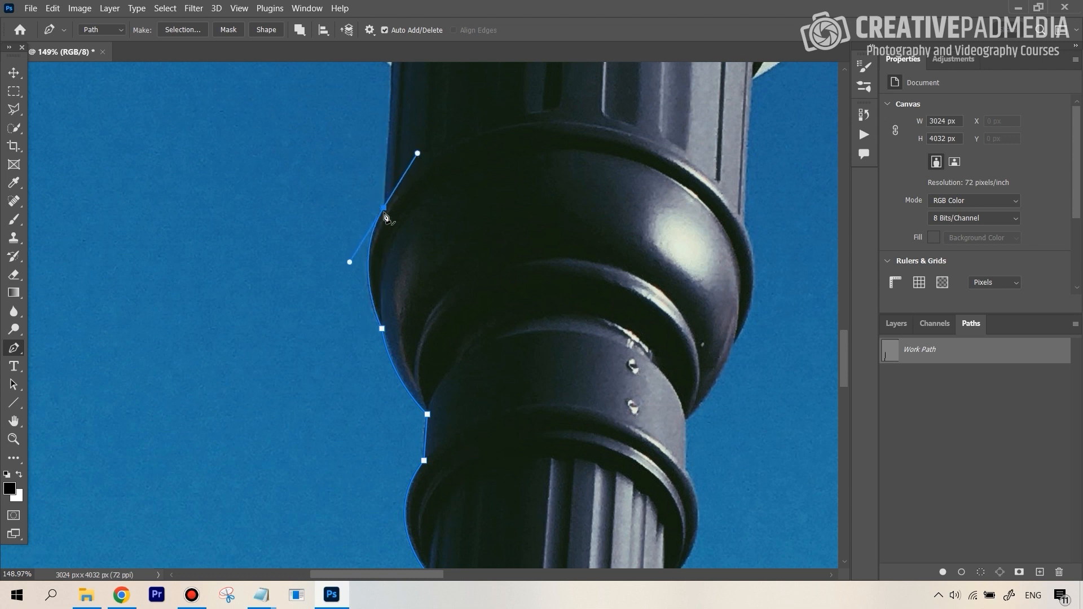
{"action": "left_click", "coordinate": [385, 212]}
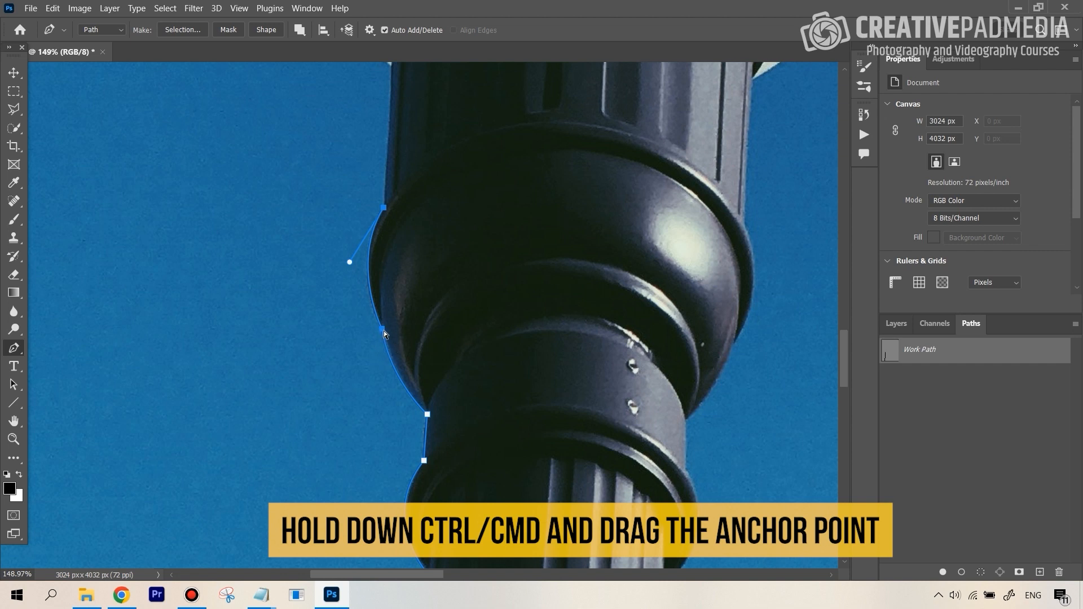
{"action": "left_click_drag", "start_coordinate": [383, 334], "coordinate": [389, 342]}
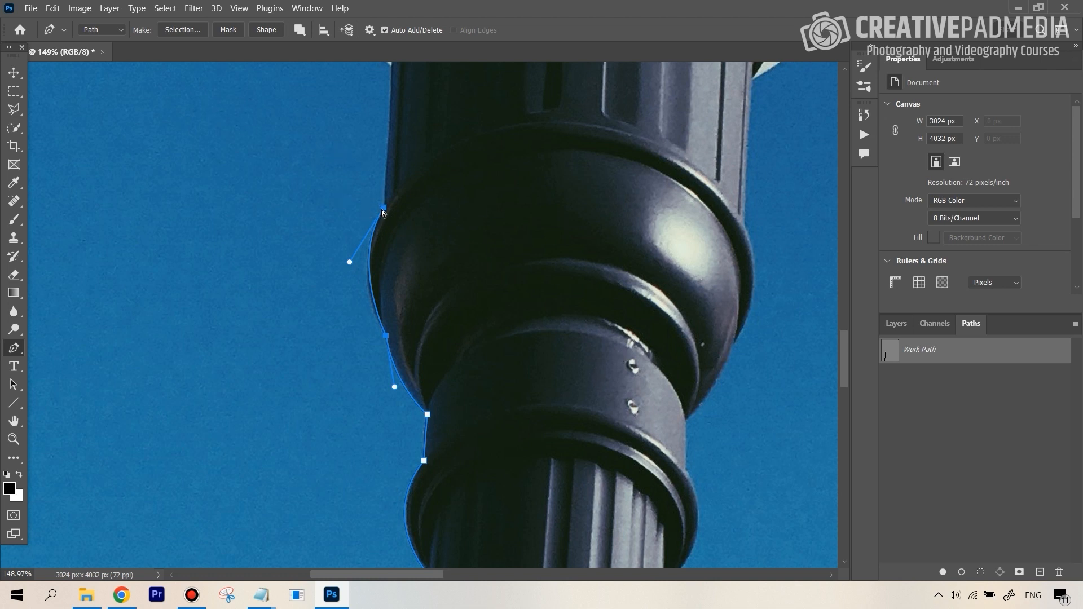
- Undo the path edits back to the curved anchor between the ring and the collar
{"action": "key", "text": "ctrl+z"}
{"action": "key", "text": "ctrl+z"}
{"action": "key", "text": "ctrl+z"}
{"action": "key", "text": "ctrl+z"}
{"action": "key", "text": "ctrl+z"}
{"action": "left_click_drag", "start_coordinate": [849, 368], "coordinate": [842, 383]}
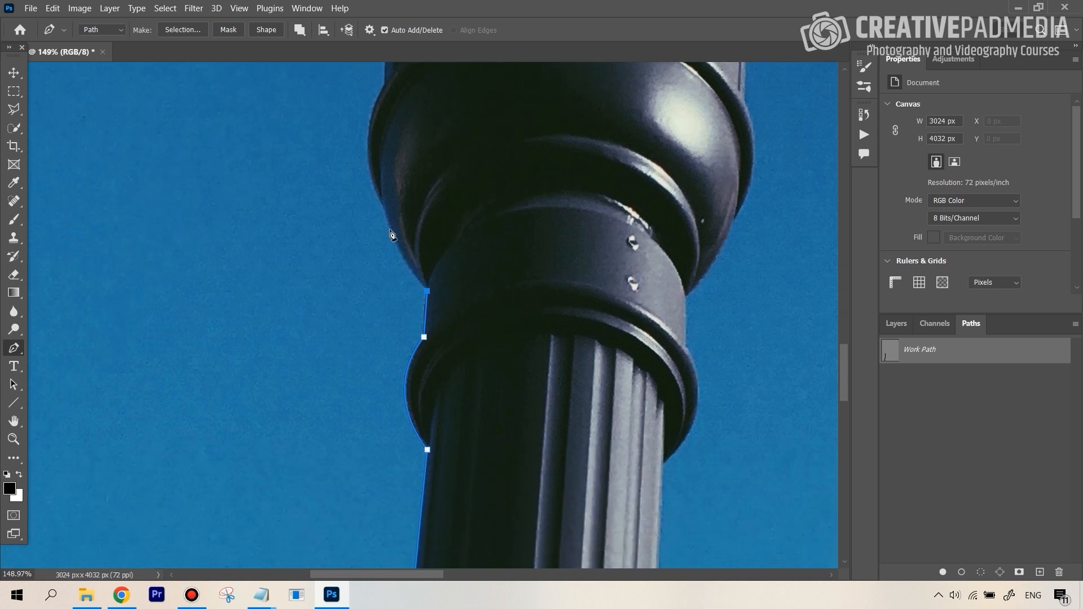
{"action": "key", "text": "ctrl+z"}
{"action": "key", "text": "ctrl+z"}
- Redirect the ring anchor's outgoing handle along the collar's edge and add an anchor point at the collar's top
{"action": "left_click_drag", "start_coordinate": [469, 280], "coordinate": [414, 313]}
{"action": "mouse_move", "coordinate": [423, 322]}
{"action": "left_mouse_down"}
{"action": "mouse_move", "coordinate": [424, 290]}
{"action": "mouse_move", "coordinate": [434, 314]}
{"action": "mouse_move", "coordinate": [464, 286]}
{"action": "mouse_move", "coordinate": [416, 314]}
{"action": "mouse_move", "coordinate": [424, 324]}
{"action": "left_mouse_up"}
{"action": "left_click", "coordinate": [427, 289]}
- Trace the left side of the rounded bulge with two curved segments, shortening the middle anchor's outgoing handle to follow the edge
{"action": "left_click_drag", "start_coordinate": [845, 360], "coordinate": [850, 349]}
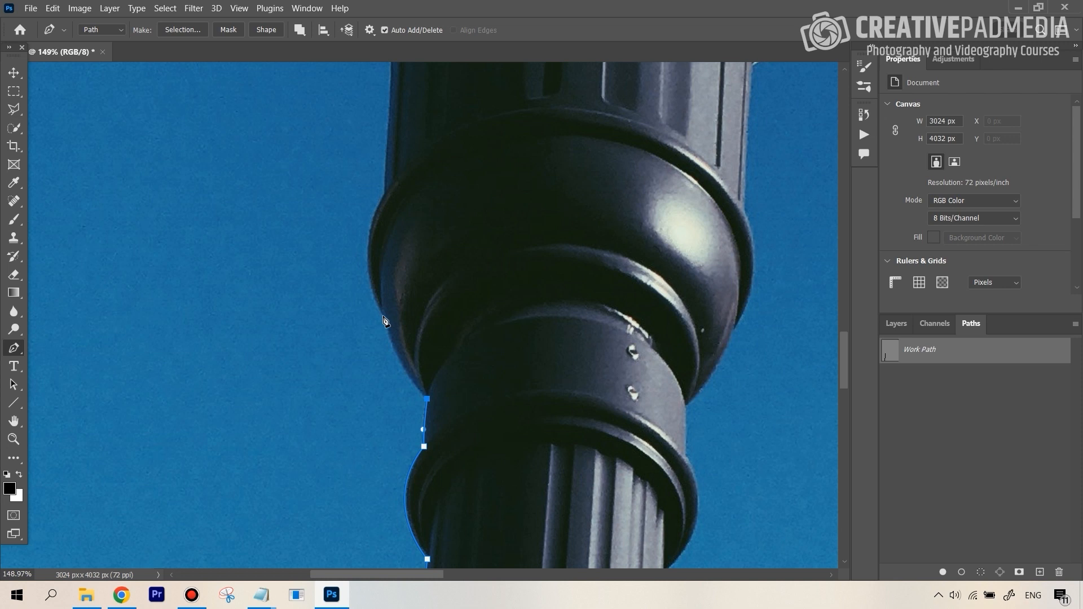
{"action": "left_click_drag", "start_coordinate": [383, 317], "coordinate": [368, 257]}
{"action": "left_click", "coordinate": [383, 317]}
{"action": "left_click_drag", "start_coordinate": [371, 263], "coordinate": [378, 299]}
{"action": "left_click_drag", "start_coordinate": [384, 193], "coordinate": [417, 136]}
- Redirect the bulge's upper handle along the fluted section's left edge and add an anchor point where it meets the glass globe
{"action": "left_click_drag", "start_coordinate": [850, 343], "coordinate": [852, 315]}
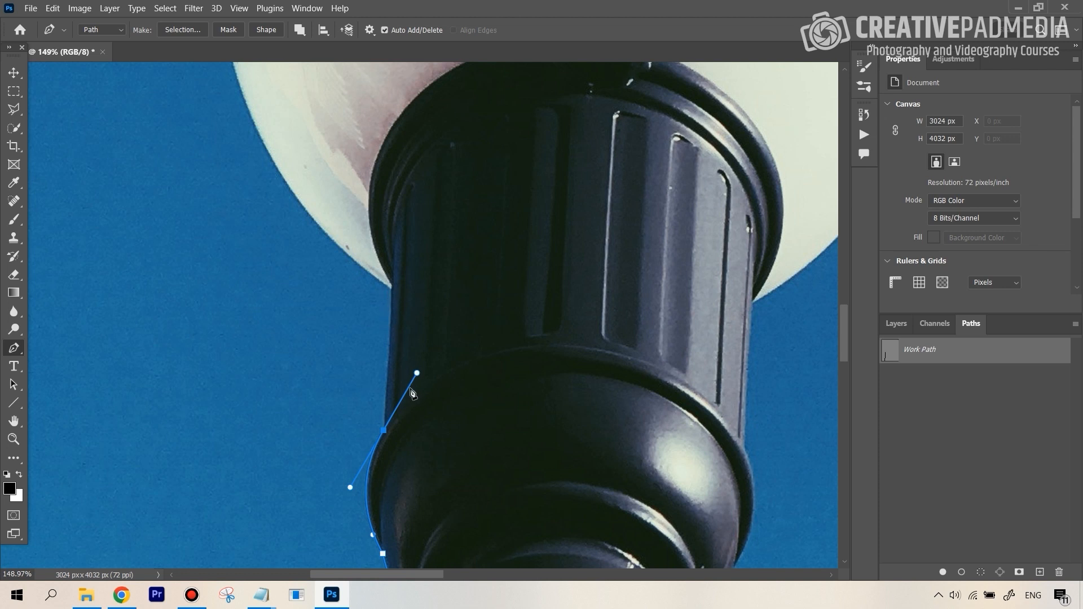
{"action": "left_click", "coordinate": [392, 291]}
{"action": "key", "text": "ctrl+z"}
{"action": "left_click_drag", "start_coordinate": [417, 373], "coordinate": [385, 390]}
{"action": "left_click", "coordinate": [391, 290]}
{"action": "mouse_move", "coordinate": [844, 339]}
{"action": "left_mouse_down"}
{"action": "mouse_move", "coordinate": [844, 358]}
{"action": "mouse_move", "coordinate": [855, 325]}
{"action": "left_mouse_up"}
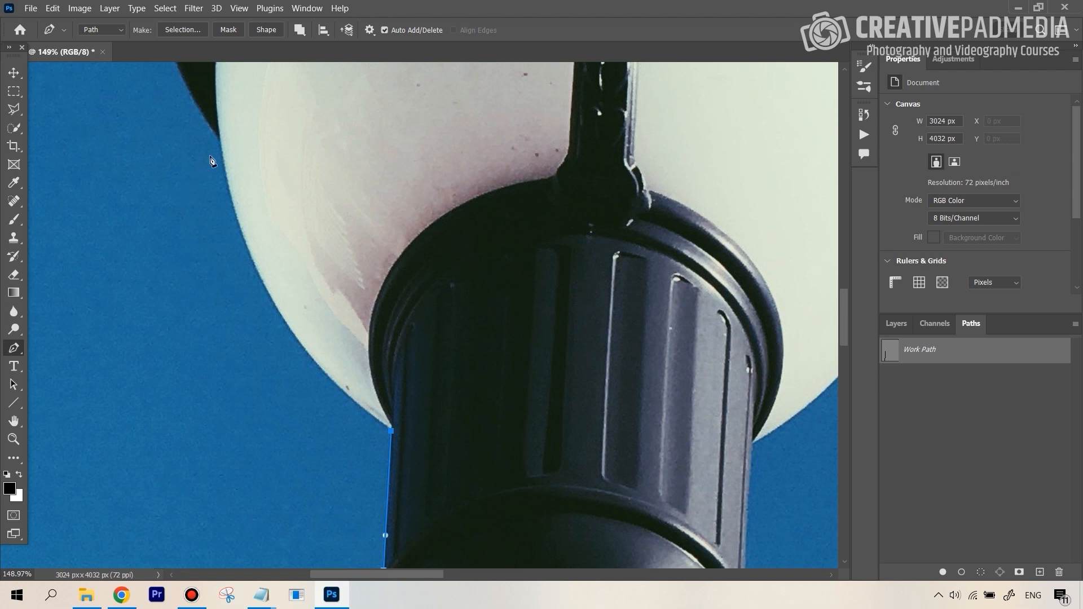
- Trace the glass globe's lower-left edge with a curved segment starting from the top of the fluted section
{"action": "left_click", "coordinate": [391, 430]}
{"action": "left_click_drag", "start_coordinate": [220, 142], "coordinate": [225, 286]}
{"action": "left_click_drag", "start_coordinate": [341, 389], "coordinate": [367, 239]}
{"action": "mouse_move", "coordinate": [249, 129]}
{"action": "left_mouse_down"}
{"action": "mouse_move", "coordinate": [248, 118]}
{"action": "mouse_move", "coordinate": [243, 137]}
{"action": "left_mouse_up"}
{"action": "key", "text": "ctrl+z"}
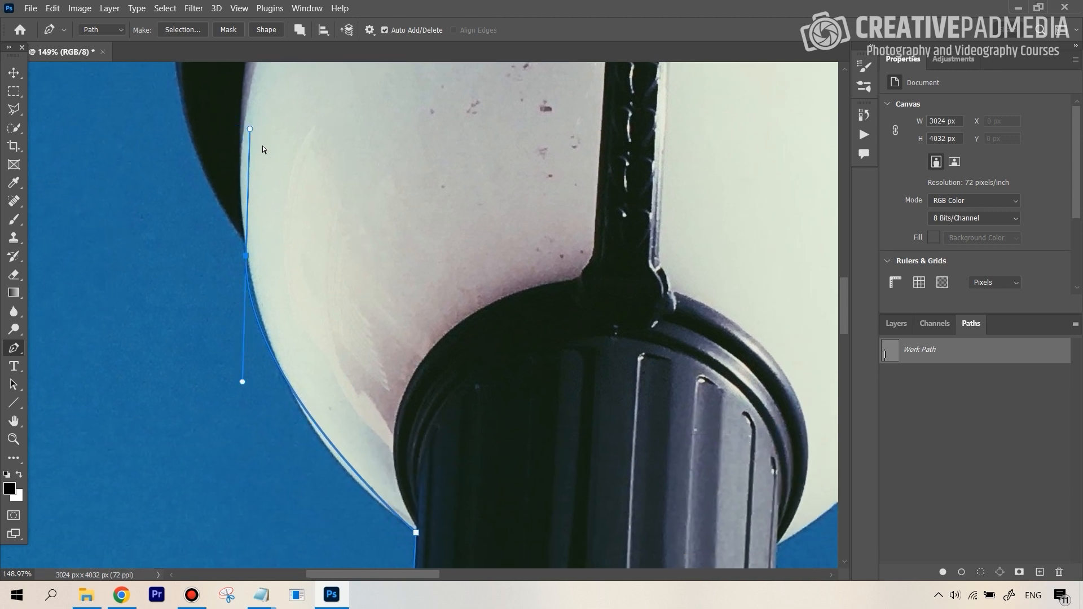
{"action": "key", "text": "ctrl+minus"}
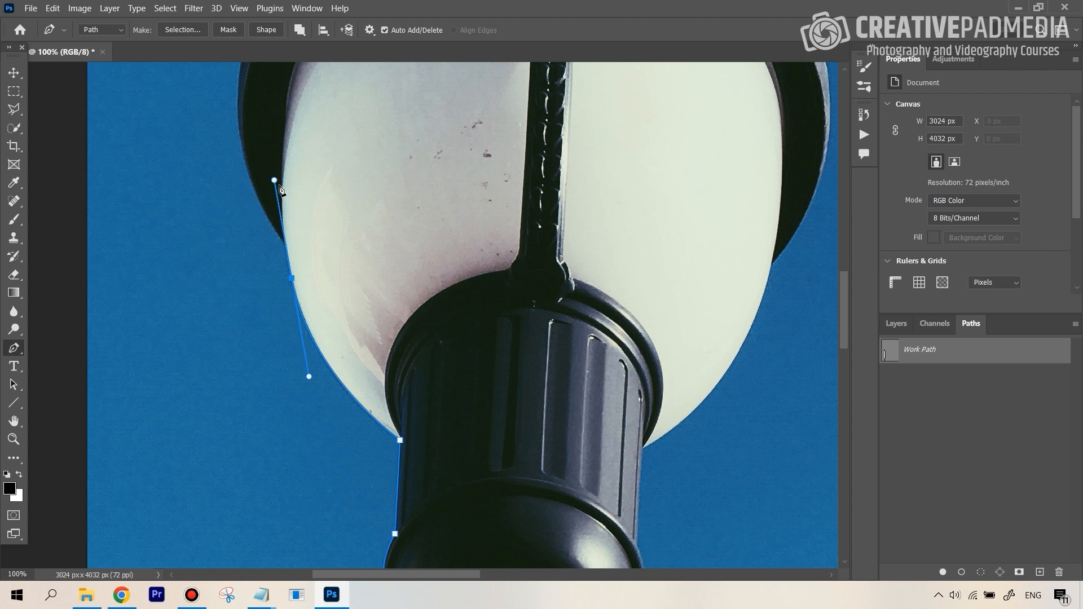
- Try to move the globe's left anchor up to the shade's lower edge and redirect its upper handle
{"action": "left_click_drag", "start_coordinate": [275, 180], "coordinate": [292, 182]}
{"action": "left_click", "coordinate": [274, 180], "text": "alt"}
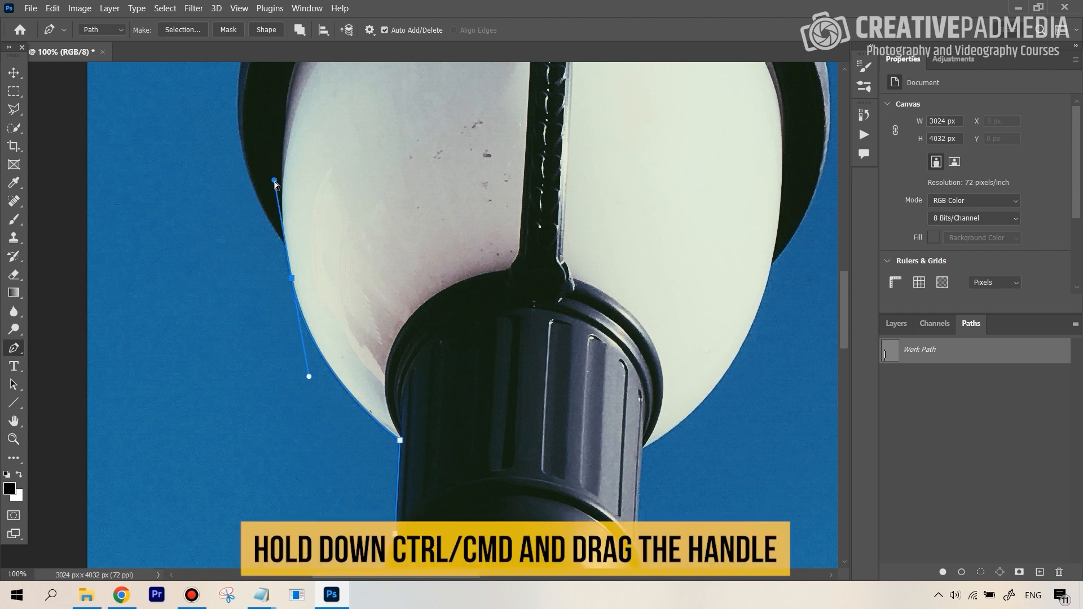
{"action": "mouse_move", "coordinate": [276, 181]}
{"action": "left_mouse_down"}
{"action": "mouse_move", "coordinate": [257, 183]}
{"action": "mouse_move", "coordinate": [276, 181]}
{"action": "left_mouse_up"}
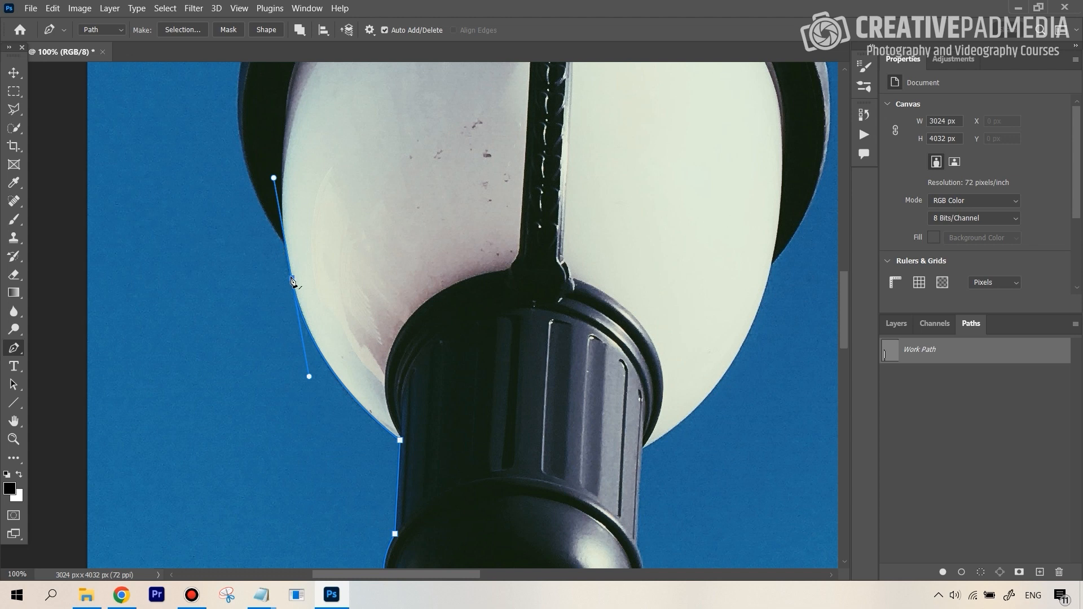
{"action": "left_click_drag", "start_coordinate": [292, 277], "coordinate": [285, 247]}
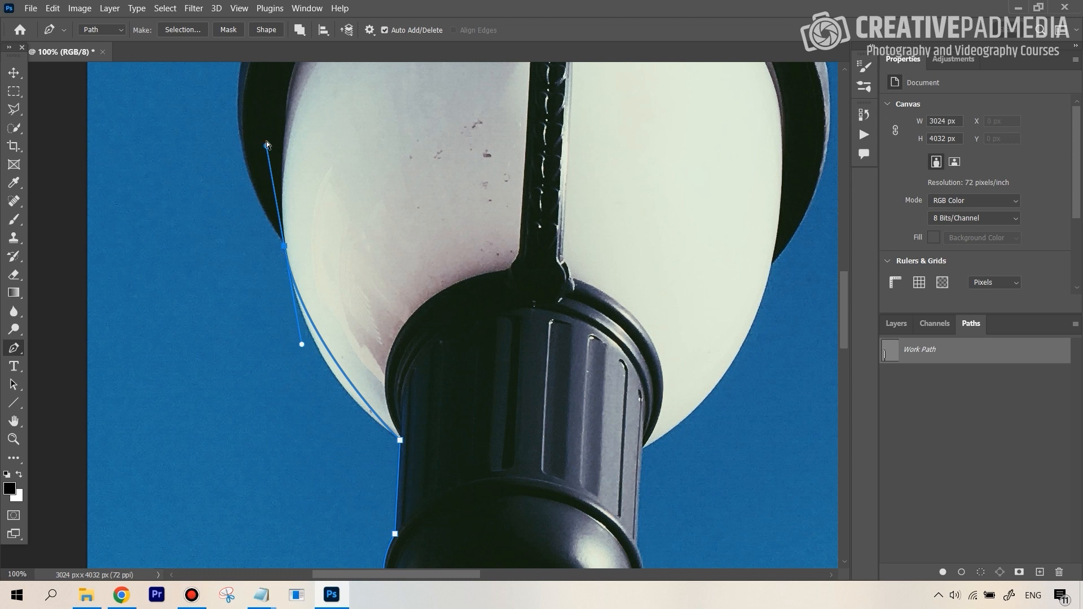
{"action": "left_click_drag", "start_coordinate": [269, 148], "coordinate": [282, 265]}
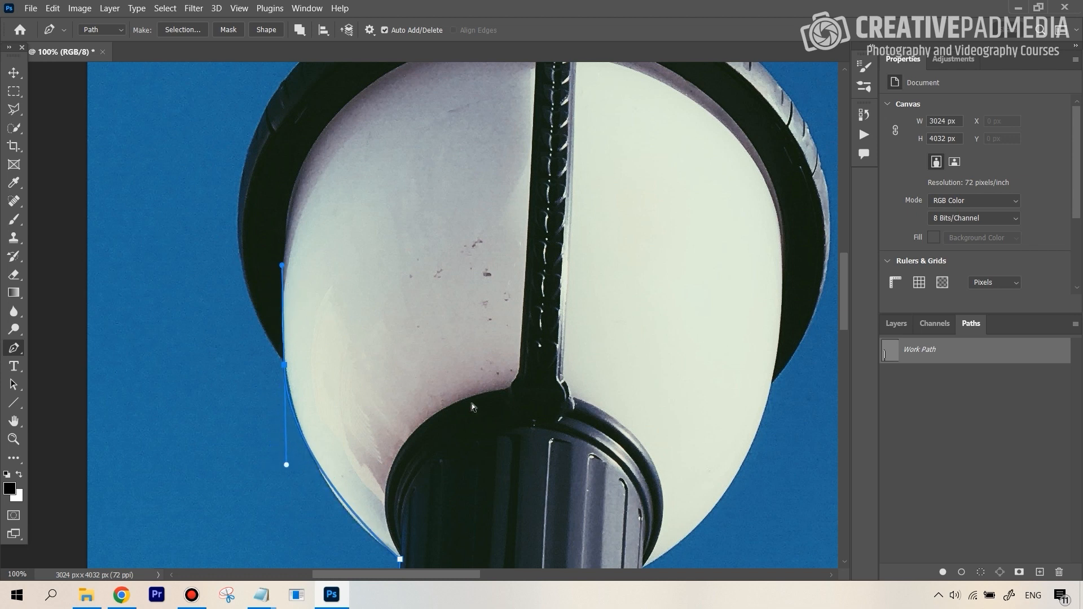
{"action": "key", "text": "ctrl+z"}
{"action": "key", "text": "ctrl+z"}
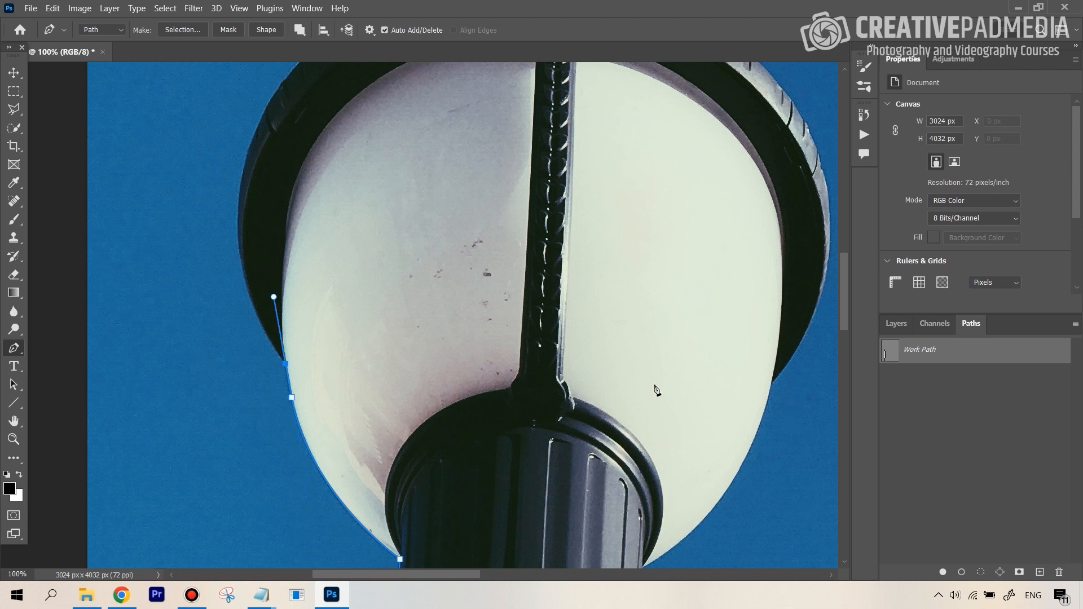
- Trace the shade's left outer rim up to its top with two curved segments, shortening the middle anchor's outgoing handle
{"action": "scroll", "coordinate": [848, 292], "scroll_direction": "up", "scroll_amount": 1}
{"action": "scroll", "coordinate": [849, 289], "scroll_direction": "up", "scroll_amount": 3}
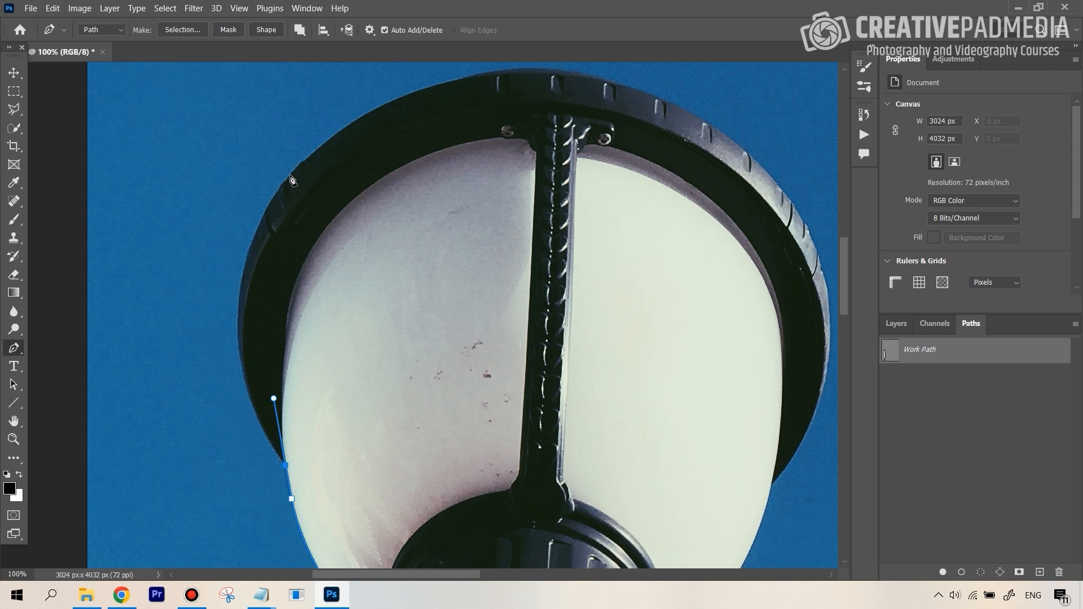
{"action": "left_click_drag", "start_coordinate": [289, 175], "coordinate": [410, 114]}
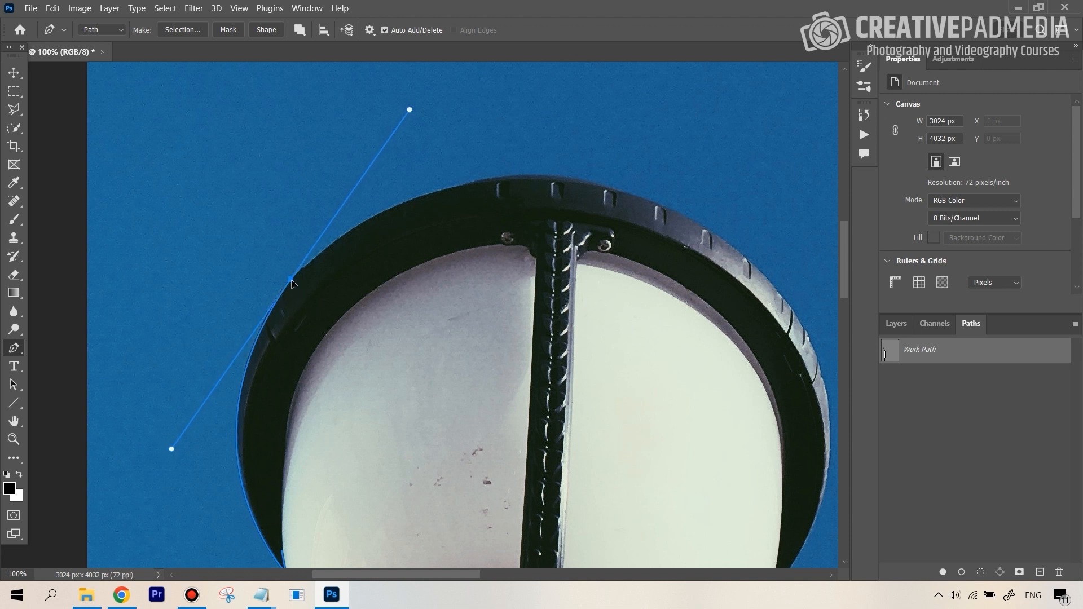
{"action": "left_click_drag", "start_coordinate": [292, 286], "coordinate": [290, 286]}
{"action": "left_click_drag", "start_coordinate": [408, 115], "coordinate": [302, 259]}
{"action": "left_click_drag", "start_coordinate": [529, 176], "coordinate": [672, 175]}
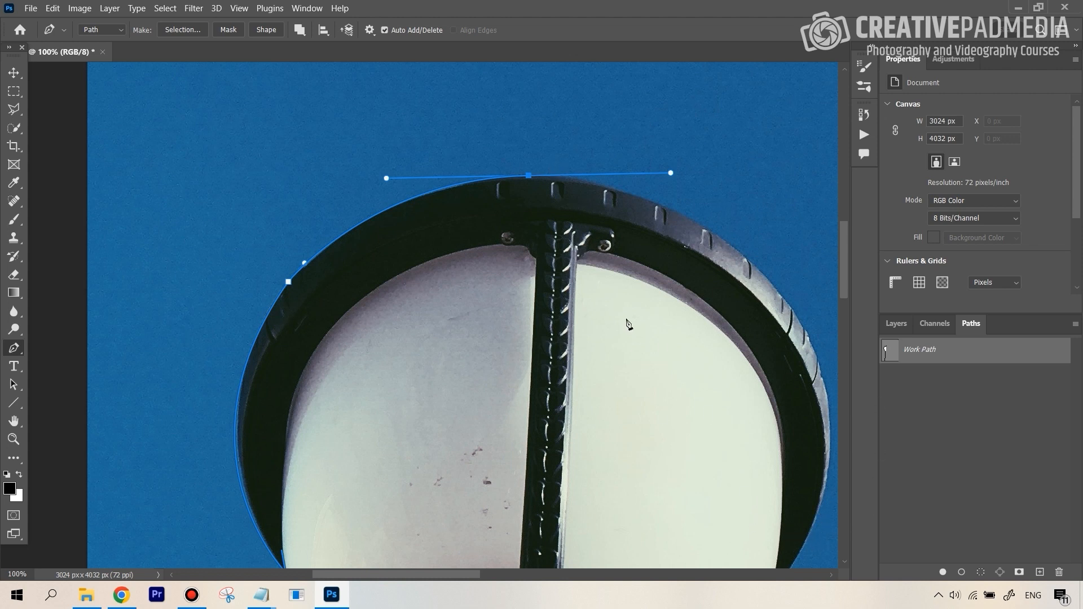
- Shorten the top anchor's outgoing handle and trace the shade's right outer rim down to the globe with curved segments
{"action": "scroll", "coordinate": [448, 237], "scroll_direction": "right", "scroll_amount": 3}
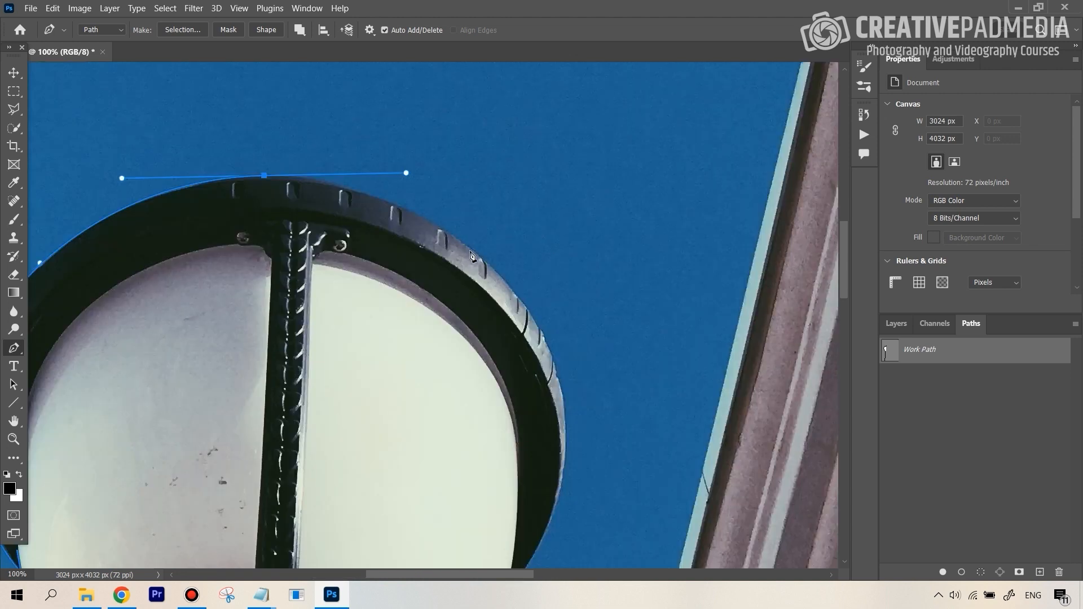
{"action": "left_click_drag", "start_coordinate": [409, 175], "coordinate": [320, 181]}
{"action": "mouse_move", "coordinate": [487, 264]}
{"action": "left_mouse_down"}
{"action": "mouse_move", "coordinate": [559, 337]}
{"action": "mouse_move", "coordinate": [502, 280]}
{"action": "left_mouse_up"}
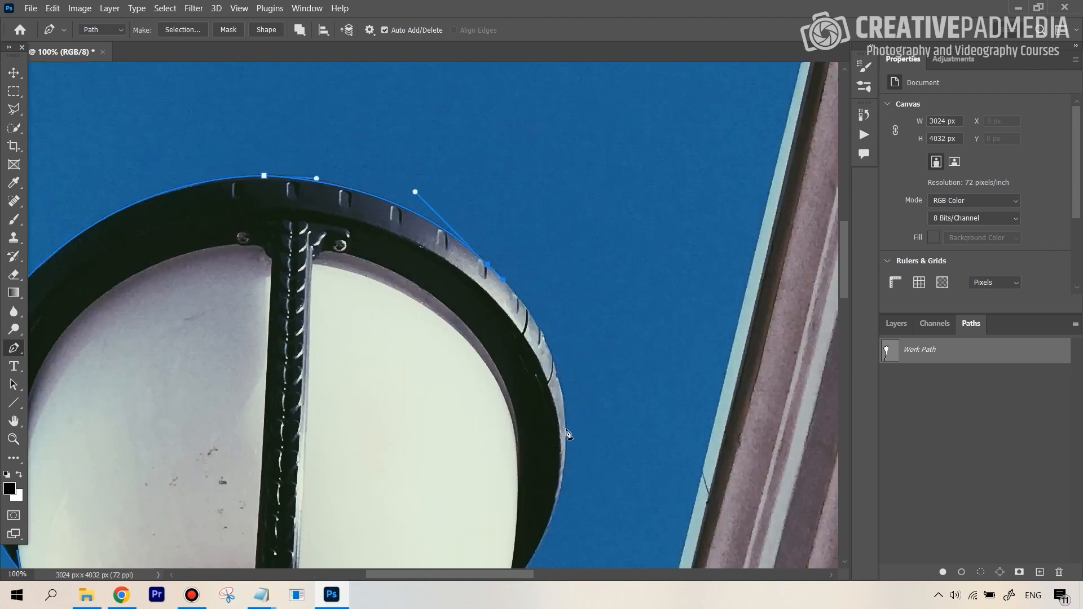
{"action": "left_click_drag", "start_coordinate": [566, 431], "coordinate": [567, 468]}
{"action": "scroll", "coordinate": [547, 300], "scroll_direction": "down", "scroll_amount": 5}
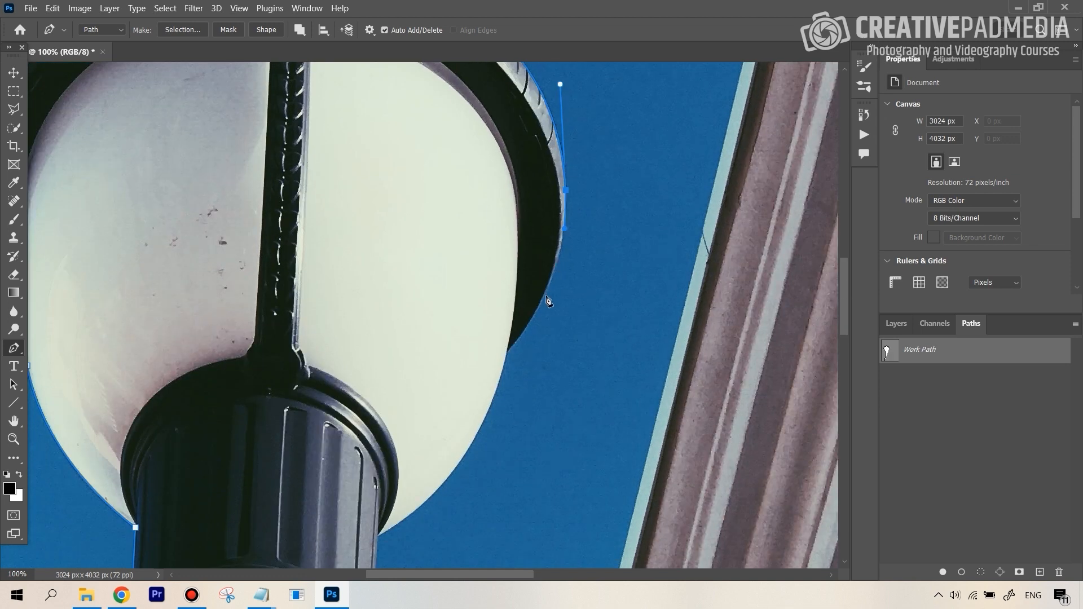
{"action": "left_click_drag", "start_coordinate": [544, 295], "coordinate": [537, 308]}
{"action": "left_click_drag", "start_coordinate": [506, 352], "coordinate": [504, 364]}
- Trace the globe's lower-right edge down to the fluted section with curved segments
{"action": "left_click_drag", "start_coordinate": [475, 436], "coordinate": [463, 451]}
{"action": "scroll", "coordinate": [466, 384], "scroll_direction": "down", "scroll_amount": 2}
{"action": "left_click_drag", "start_coordinate": [395, 459], "coordinate": [379, 187]}
{"action": "scroll", "coordinate": [377, 472], "scroll_direction": "down", "scroll_amount": 6}
- Trace the right side of the fluted section and the rounded bulge with straight and curved segments
{"action": "left_click", "coordinate": [378, 186]}
{"action": "left_click", "coordinate": [372, 284]}
{"action": "left_click_drag", "start_coordinate": [367, 363], "coordinate": [335, 425]}
{"action": "left_click", "coordinate": [333, 451]}
- Trace the right side of the ring and post down to the image's bottom edge and close the path at its starting anchor
{"action": "left_click_drag", "start_coordinate": [843, 343], "coordinate": [846, 387]}
{"action": "left_click_drag", "start_coordinate": [319, 214], "coordinate": [317, 269]}
{"action": "left_click_drag", "start_coordinate": [848, 388], "coordinate": [849, 463]}
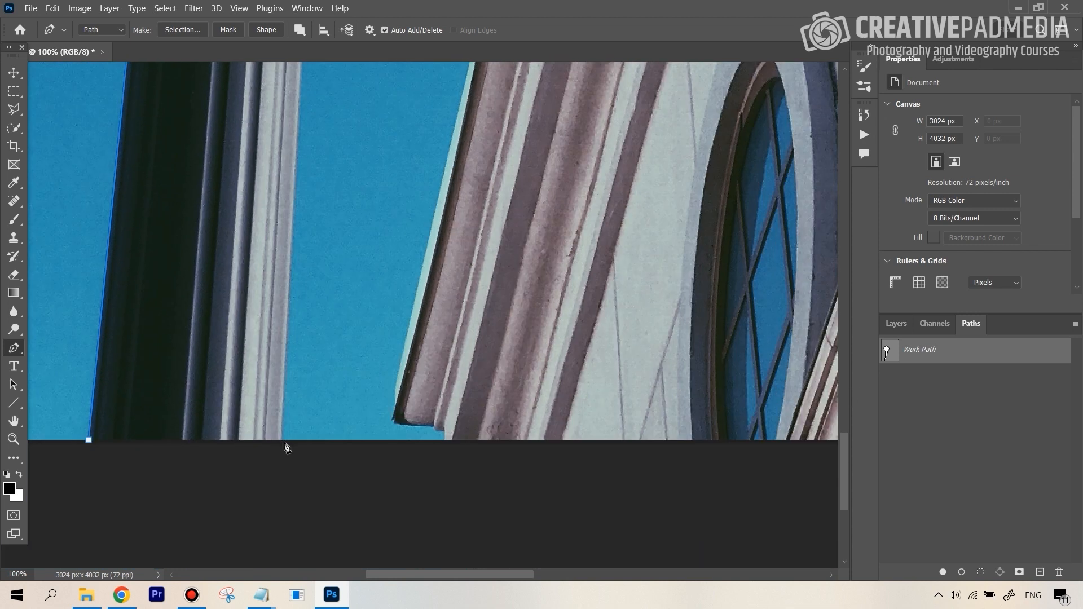
{"action": "left_click", "coordinate": [280, 439]}
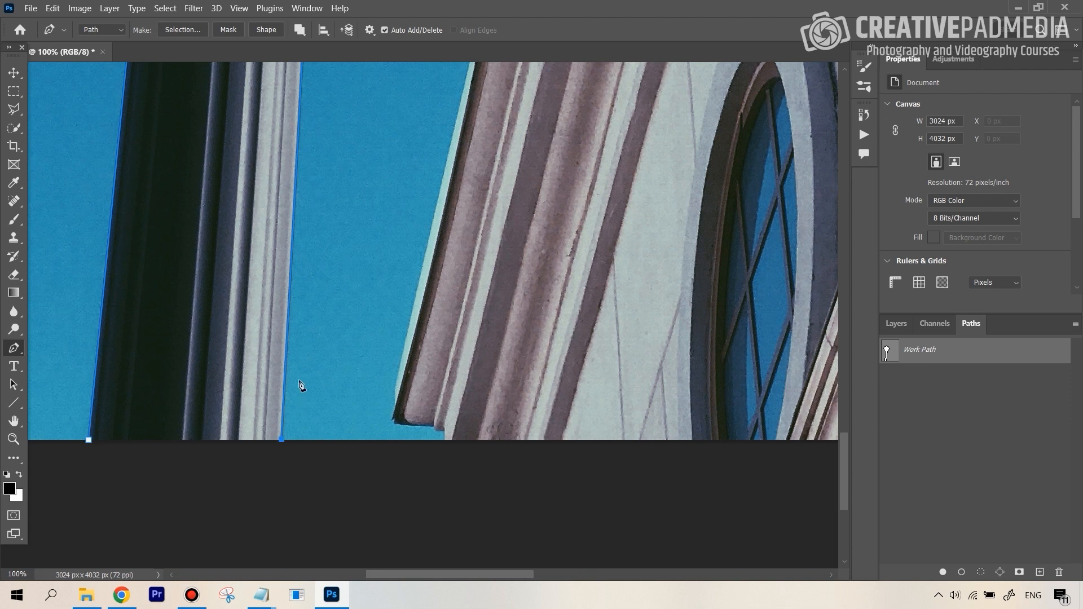
{"action": "left_click", "coordinate": [88, 439]}
{"action": "left_click", "coordinate": [89, 440]}
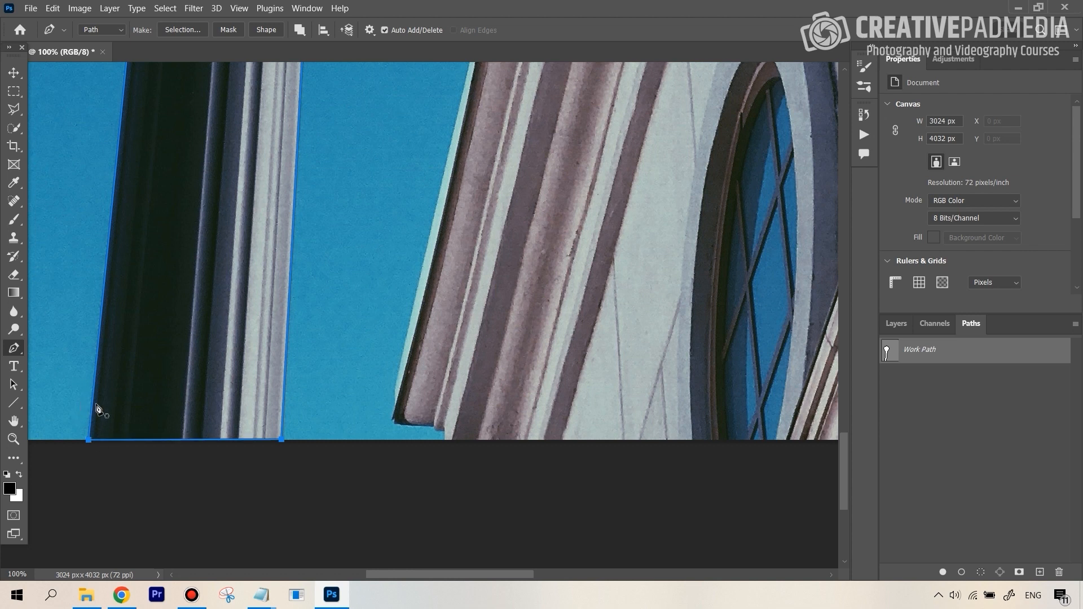
{"action": "key", "text": "ctrl+0"}
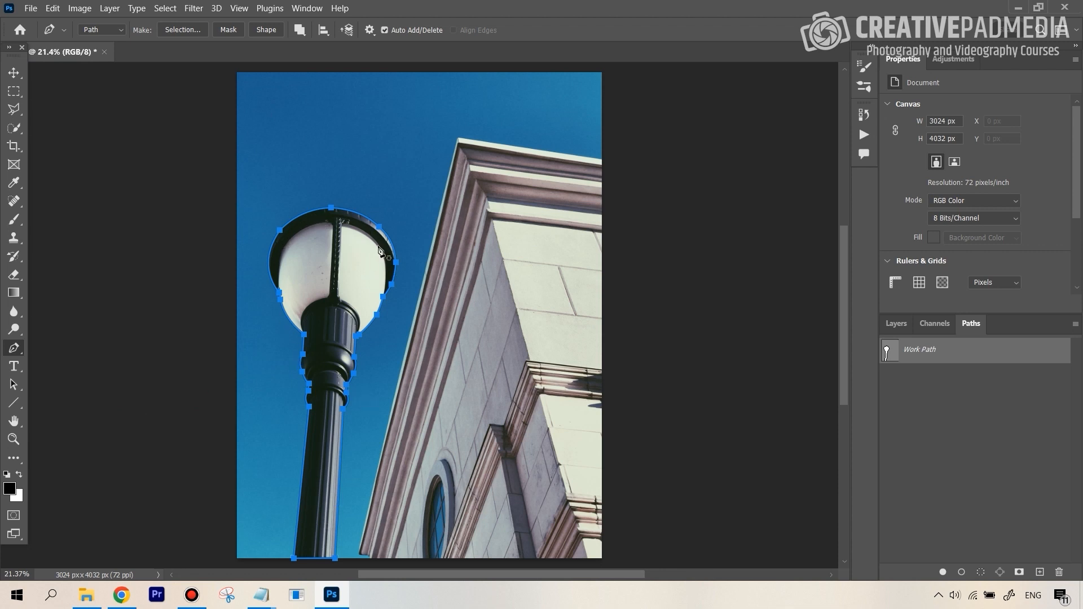
- Convert the closed lamp post path into a new anti-aliased selection with a feather radius of 0 pixels
{"action": "right_click", "coordinate": [338, 255]}
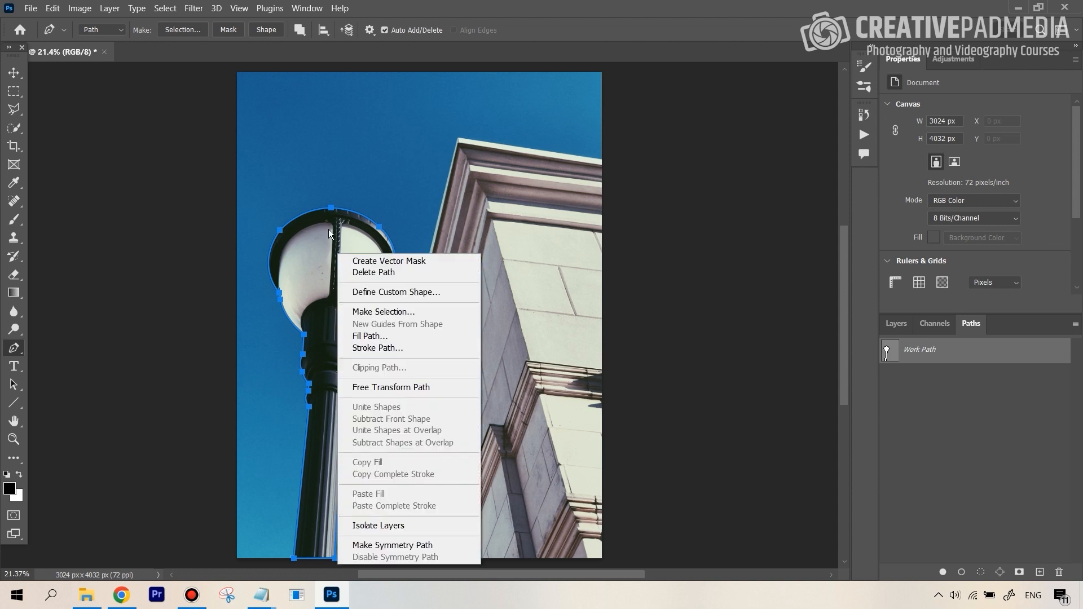
{"action": "left_click", "coordinate": [372, 312]}
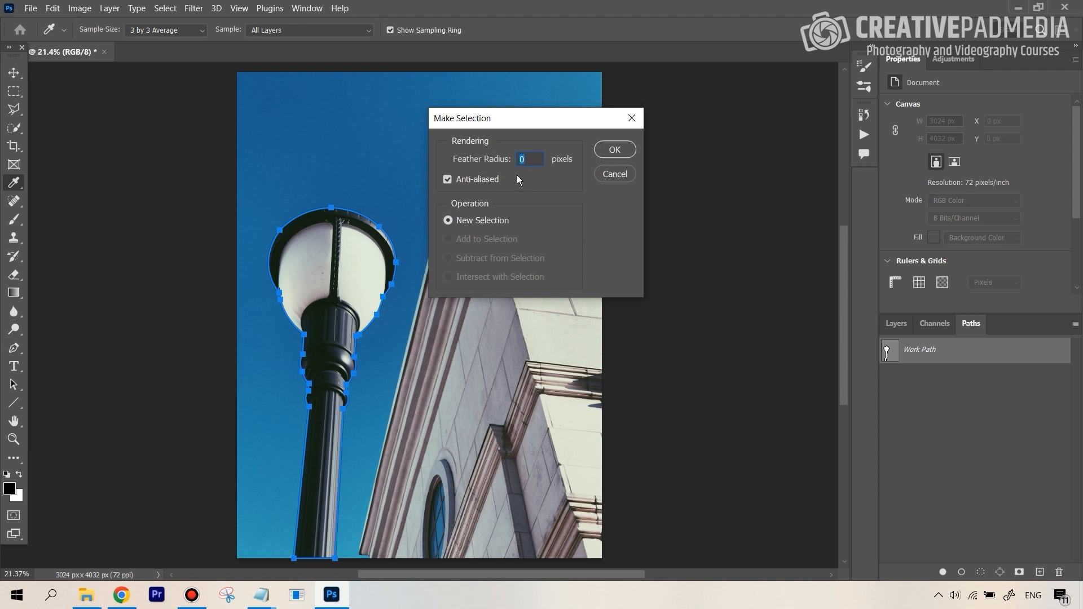
{"action": "left_click", "coordinate": [608, 150]}
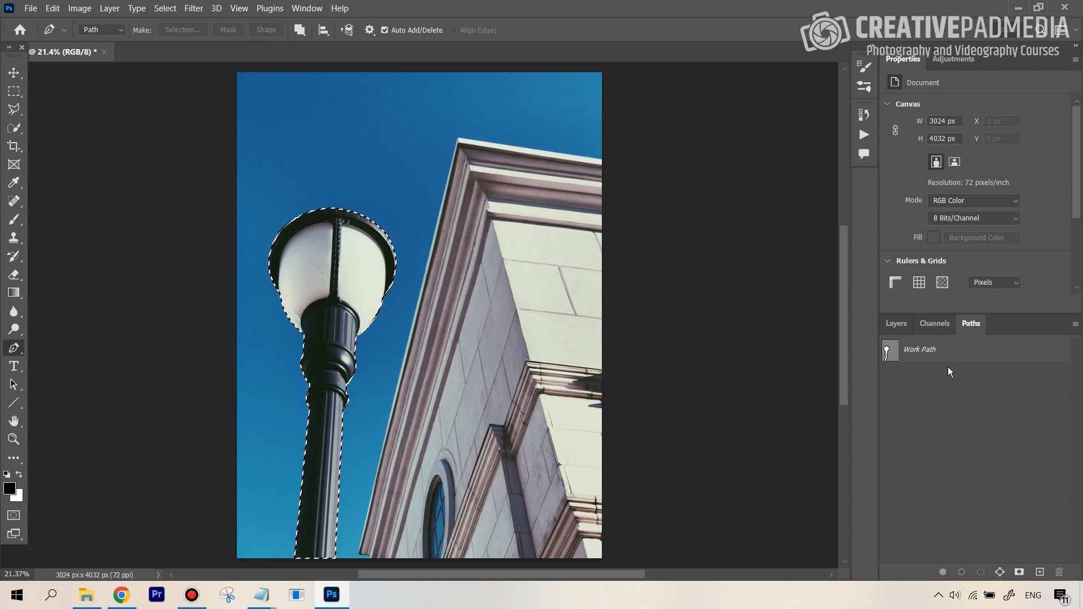
- Try masking the Background layer with the path-based selection, undo the mask and deselect
{"action": "left_click", "coordinate": [897, 325]}
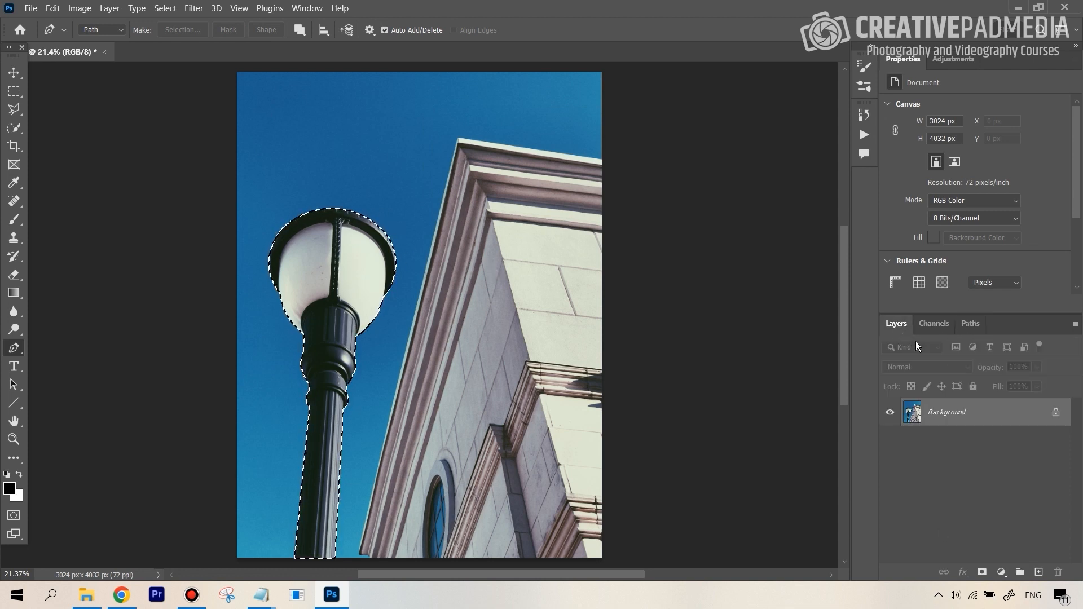
{"action": "left_click", "coordinate": [970, 324]}
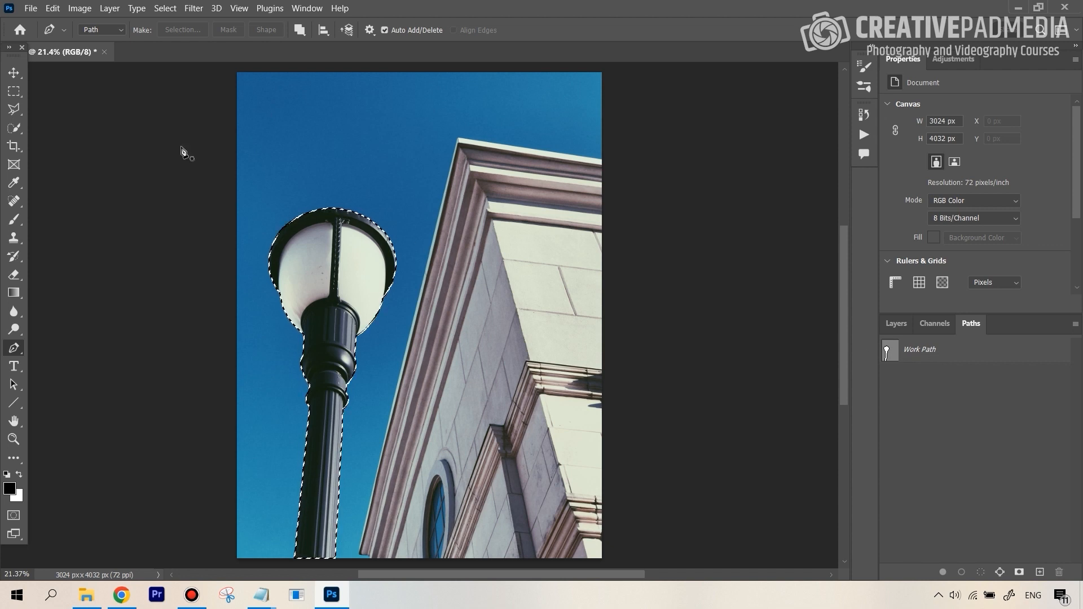
{"action": "left_click", "coordinate": [900, 323]}
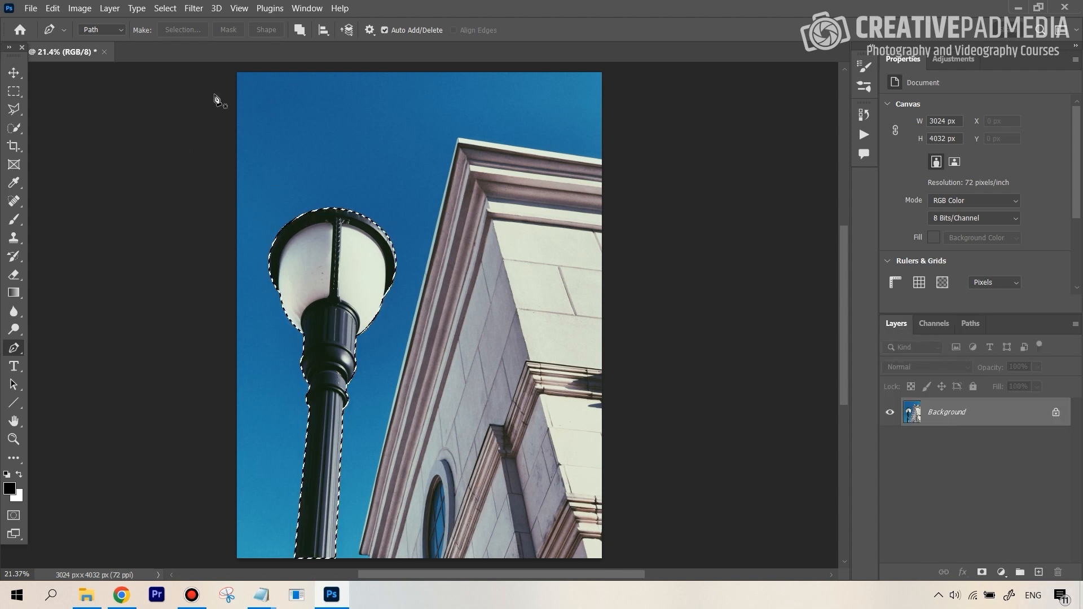
{"action": "left_click", "coordinate": [982, 573]}
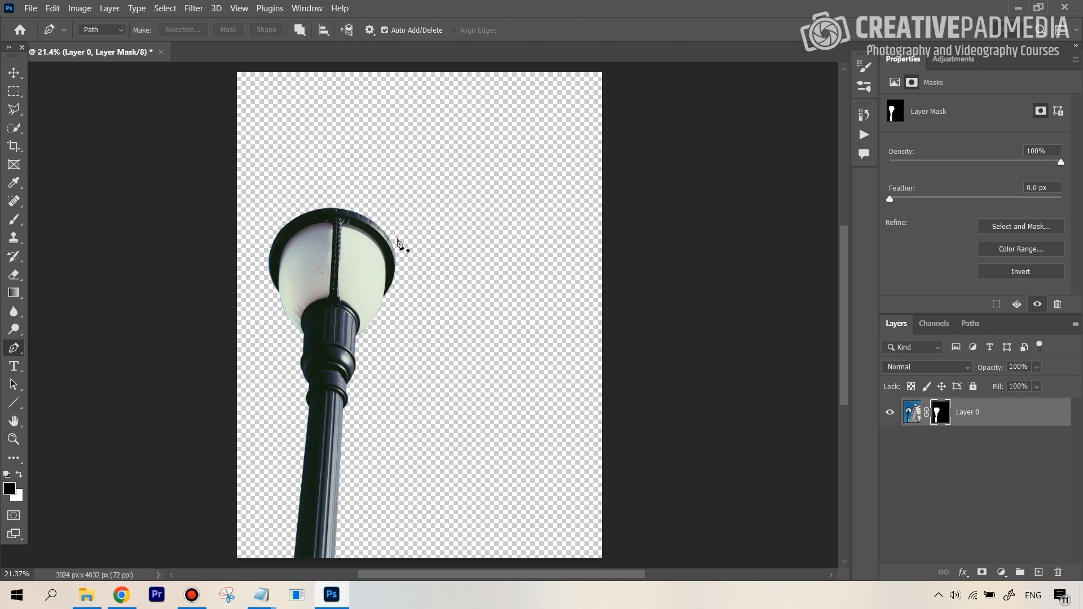
{"action": "key", "text": "ctrl+z"}
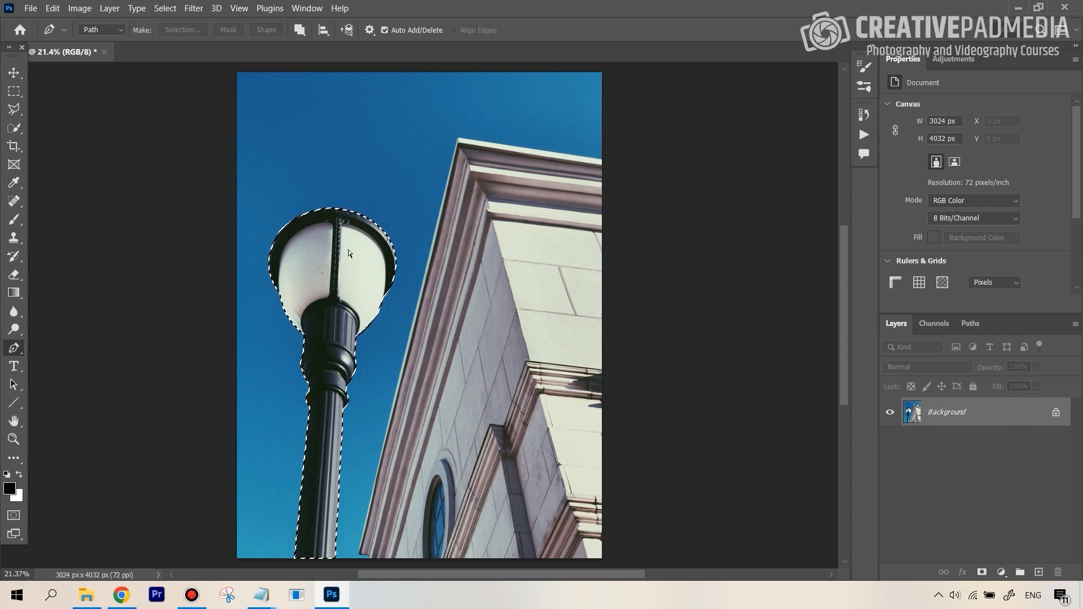
{"action": "key", "text": "ctrl+d"}
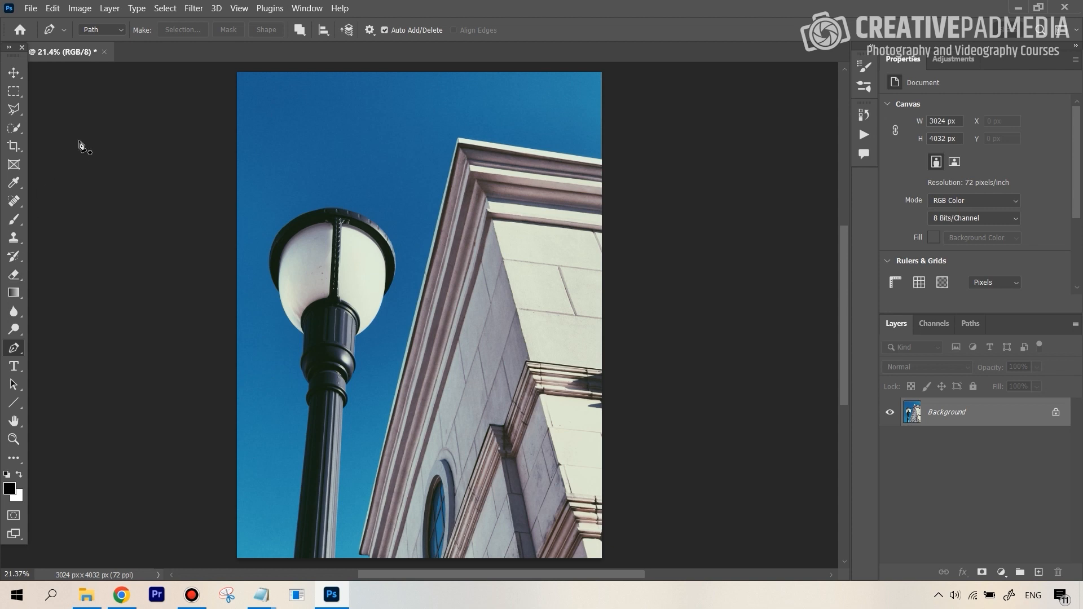
- Select the lamp post with the Object Selection tool
{"action": "left_click", "coordinate": [14, 128]}
{"action": "right_click", "coordinate": [18, 126]}
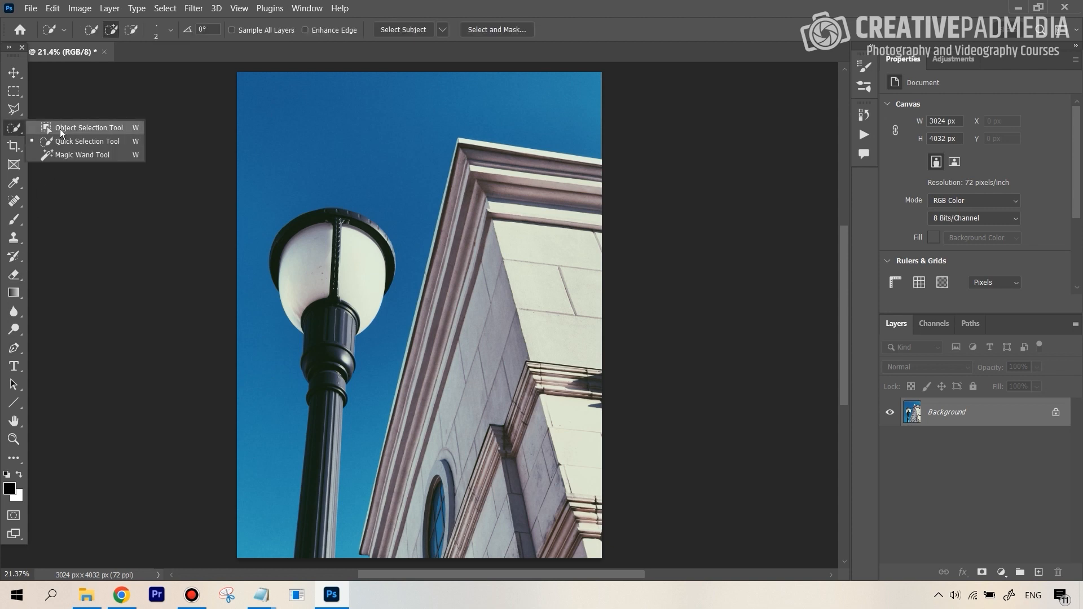
{"action": "left_click", "coordinate": [61, 131]}
{"action": "left_click_drag", "start_coordinate": [242, 183], "coordinate": [1044, 455]}
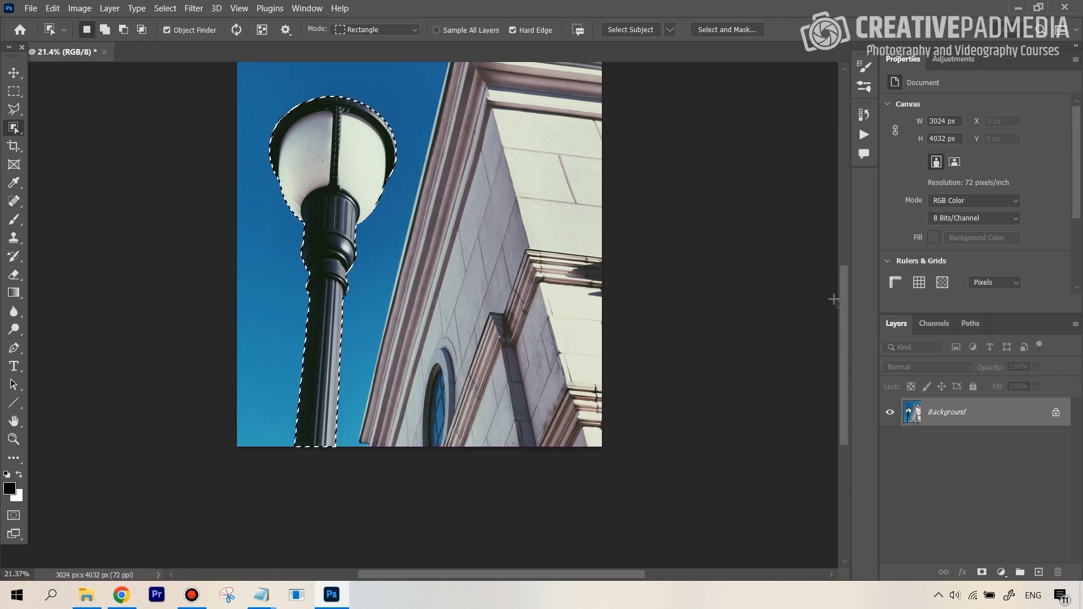
{"action": "left_click_drag", "start_coordinate": [843, 299], "coordinate": [843, 277]}
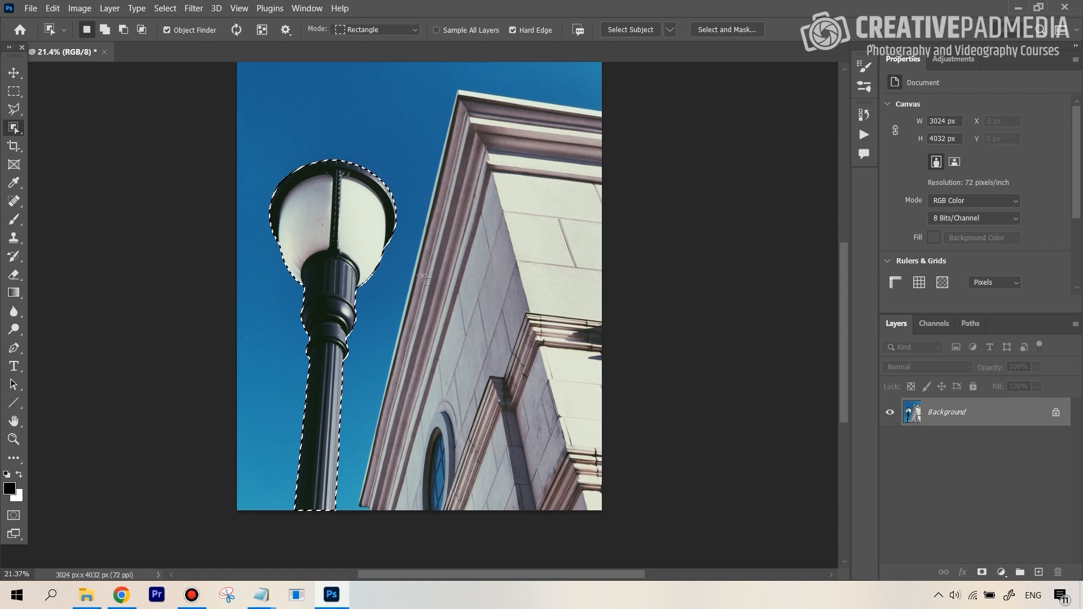
- Try masking the layer with the object selection, and undo both the mask and the selection
{"action": "left_click", "coordinate": [981, 572]}
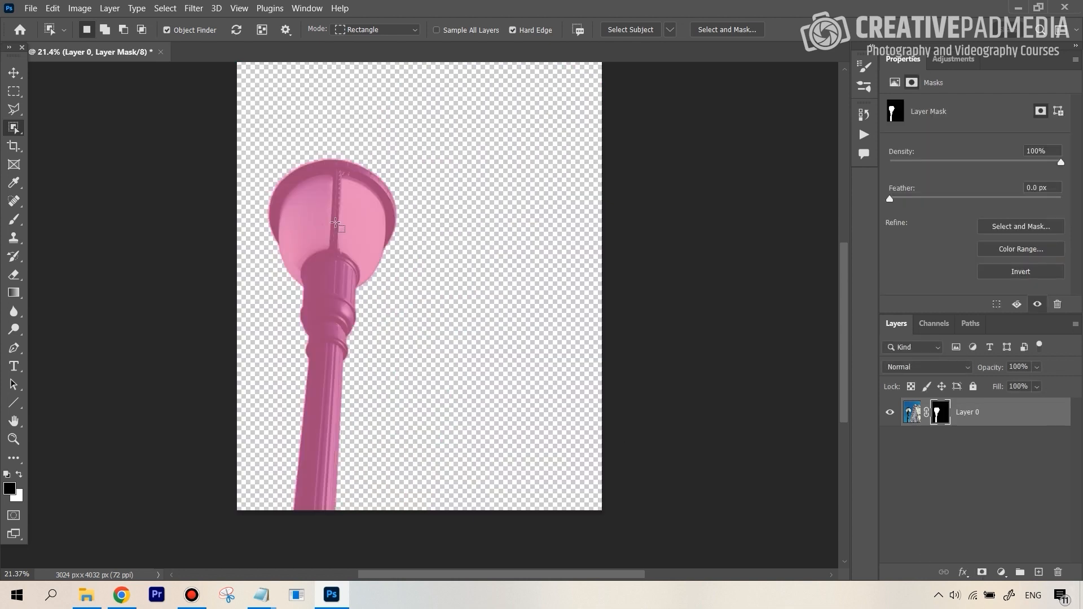
{"action": "key", "text": "v"}
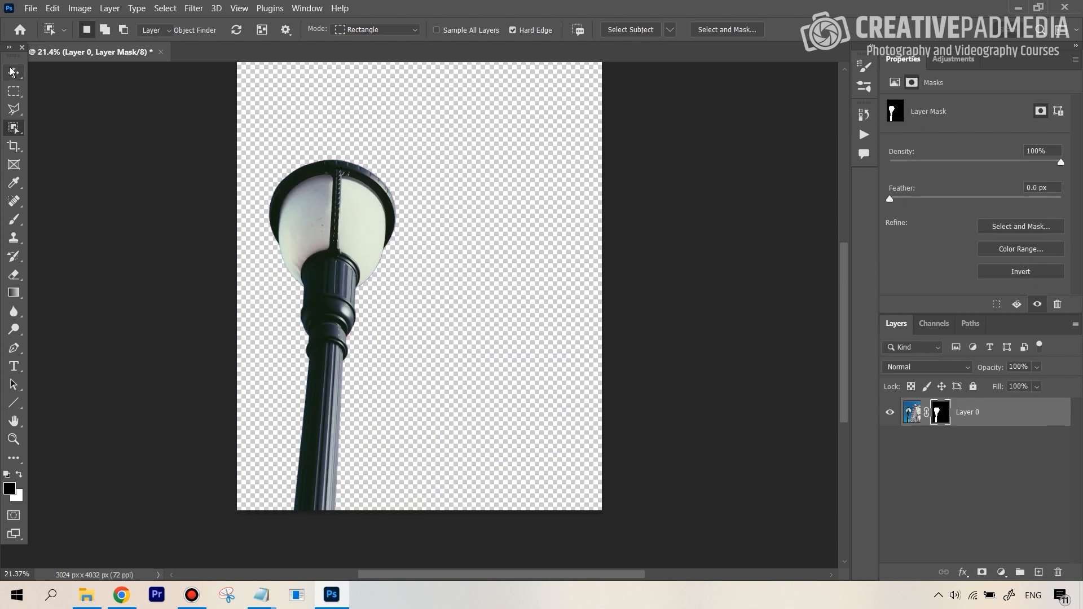
{"action": "key", "text": "ctrl+z"}
{"action": "key", "text": "ctrl+z"}
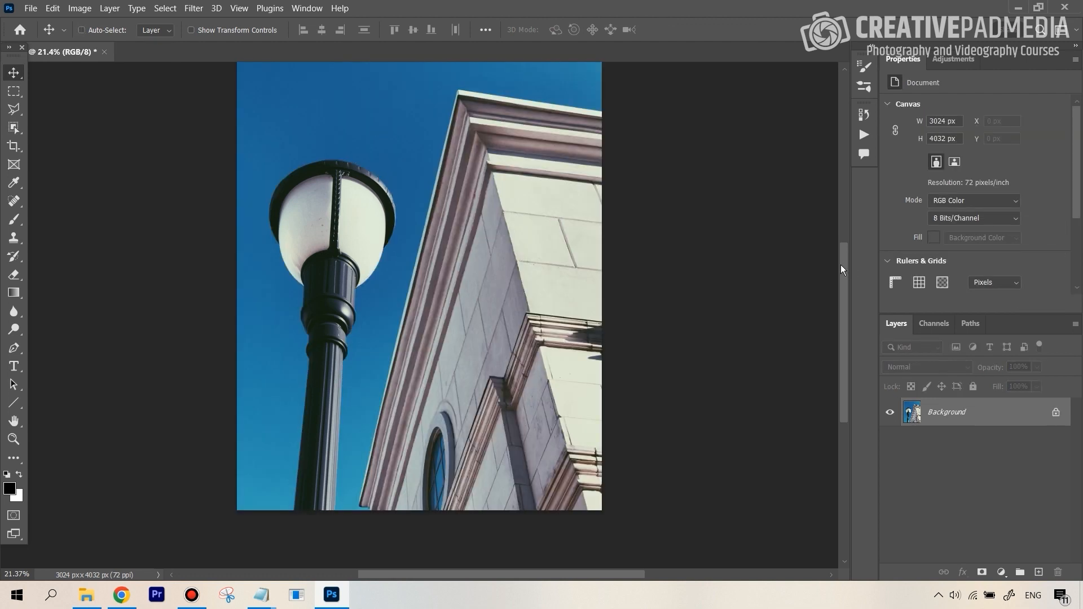
{"action": "left_click_drag", "start_coordinate": [841, 265], "coordinate": [841, 255]}
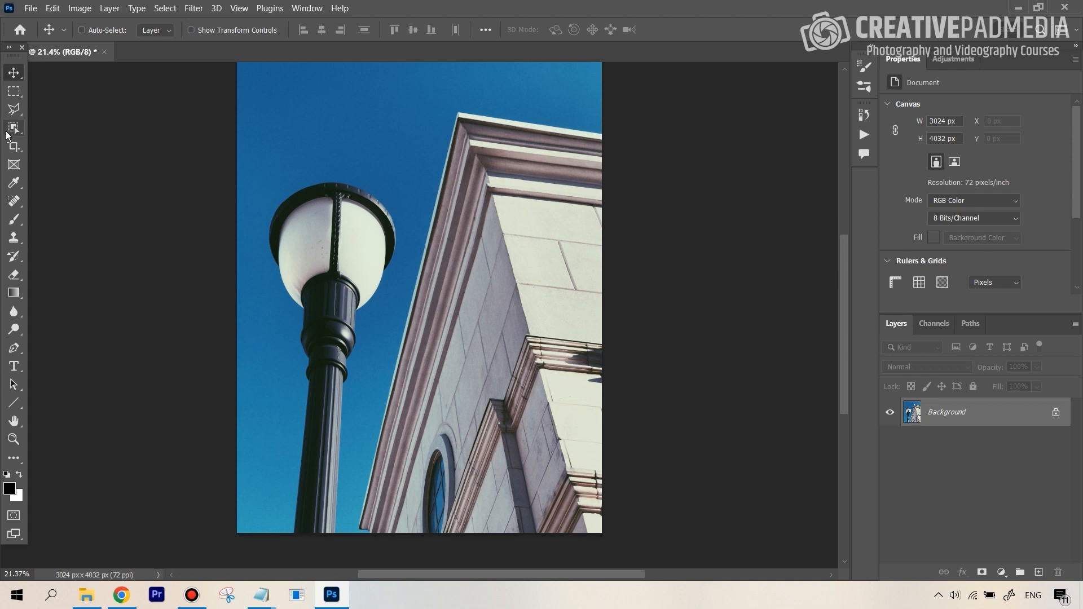
{"action": "left_click", "coordinate": [165, 7]}
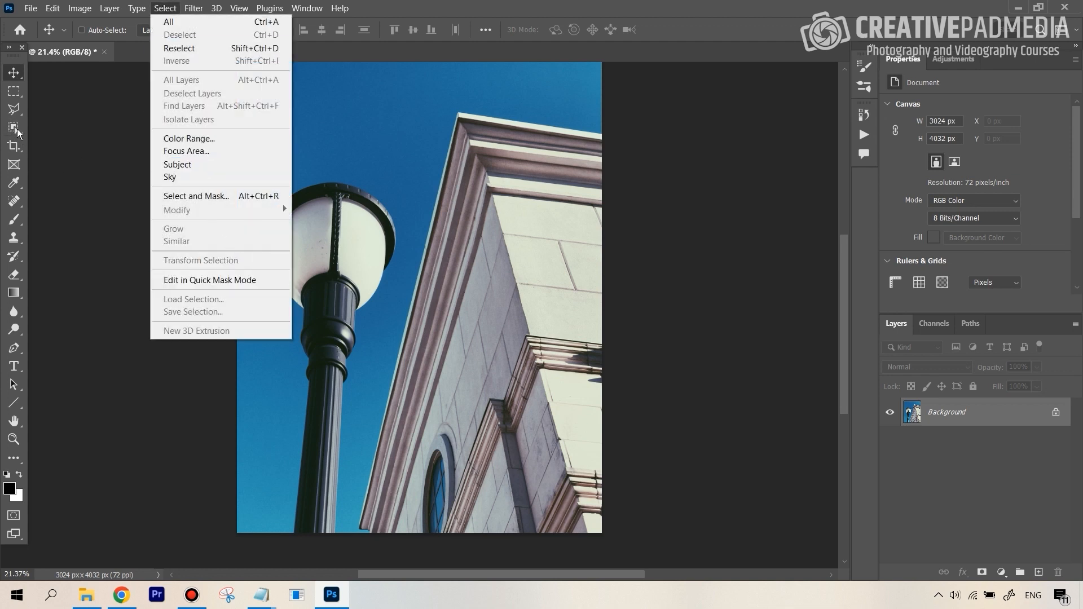
{"action": "left_click", "coordinate": [853, 279]}
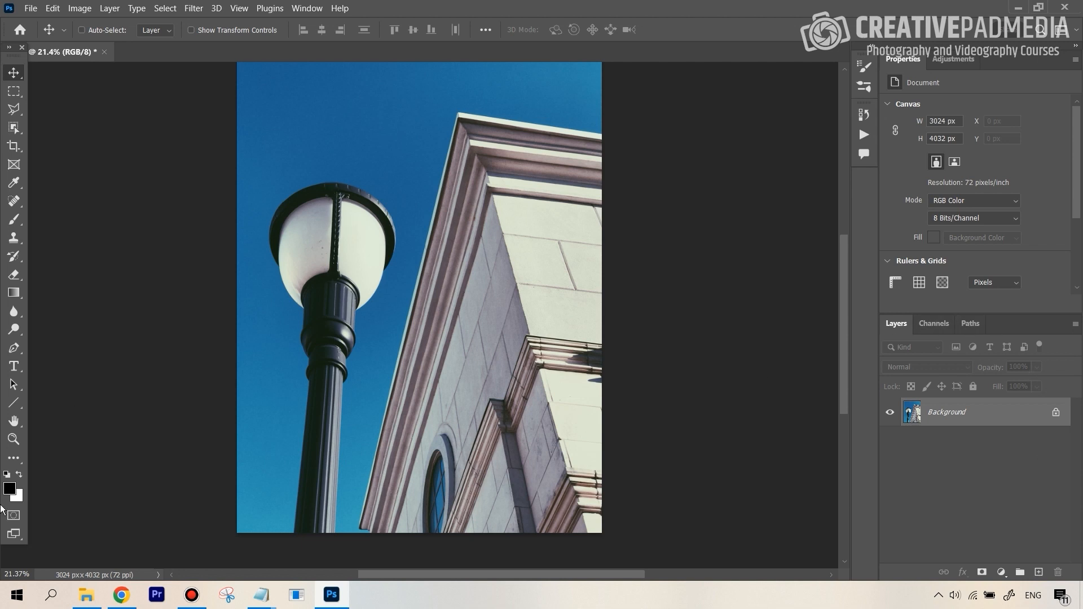
- Load the saved Work Path as a new anti-aliased selection with a feather radius of 0 pixels and switch to the Move tool
{"action": "left_click", "coordinate": [972, 324]}
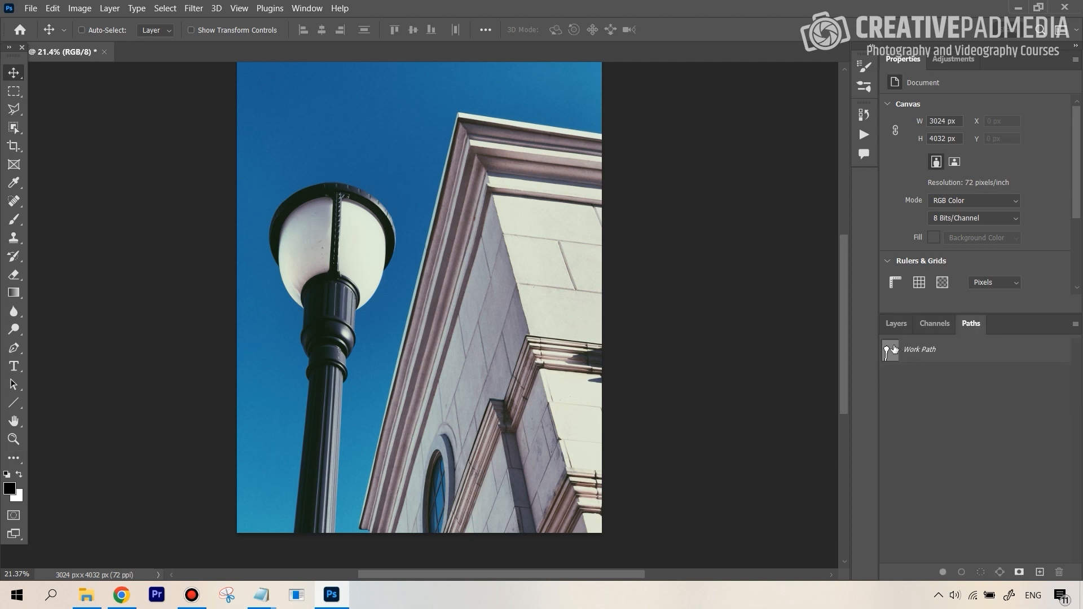
{"action": "left_click", "coordinate": [916, 354]}
{"action": "right_click", "coordinate": [929, 356]}
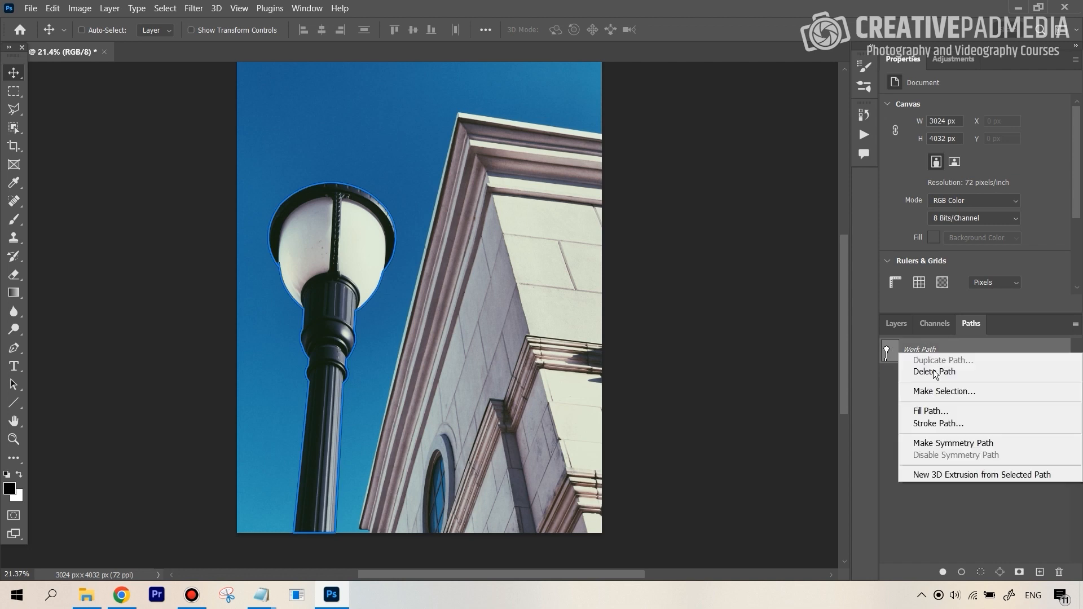
{"action": "left_click", "coordinate": [935, 392]}
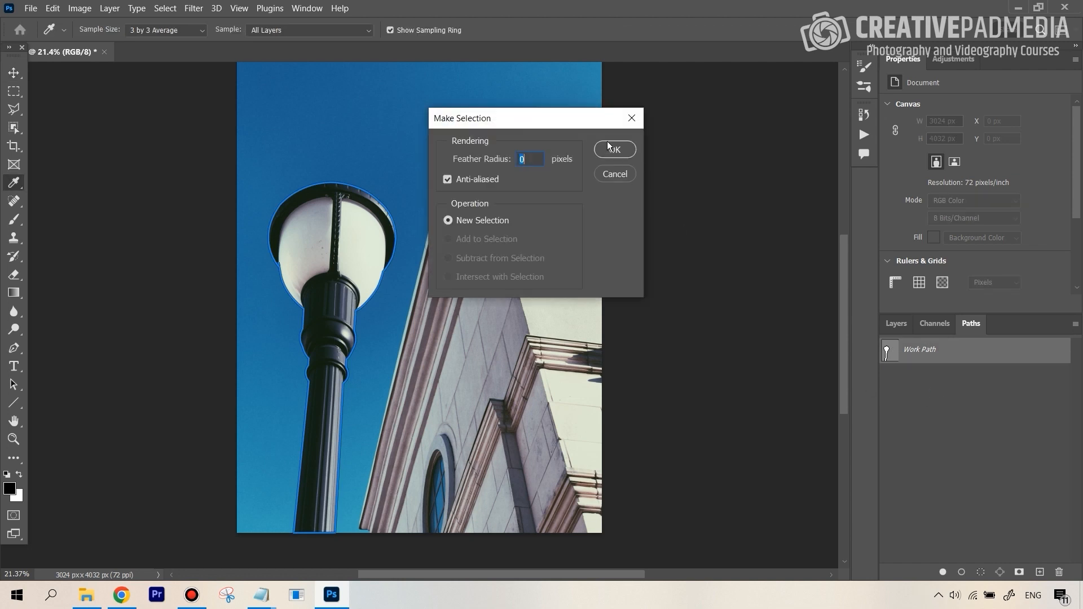
{"action": "left_click", "coordinate": [614, 150]}
{"action": "key", "text": "v"}
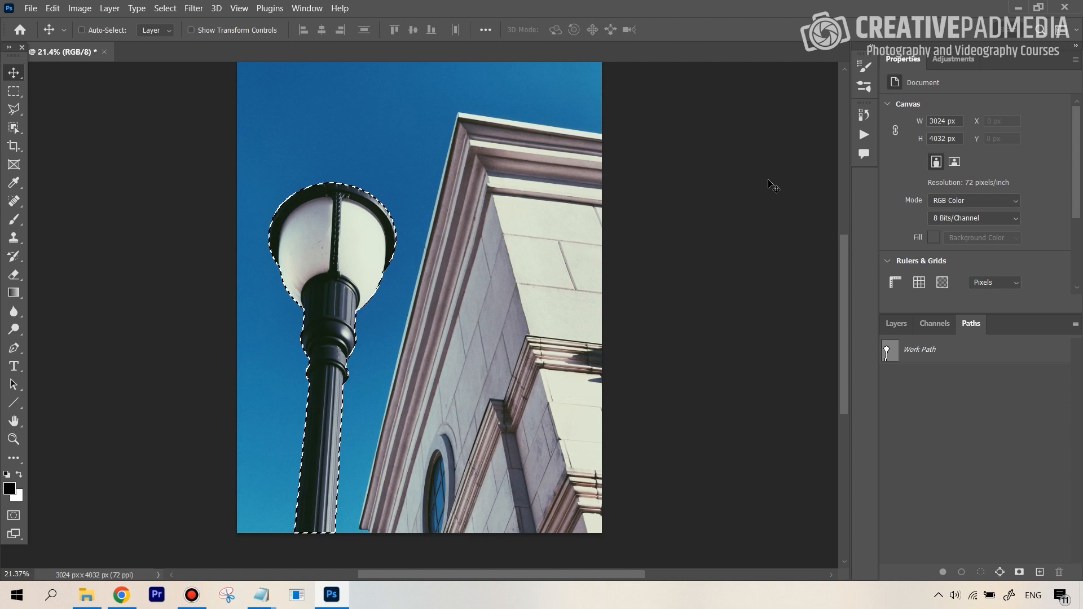